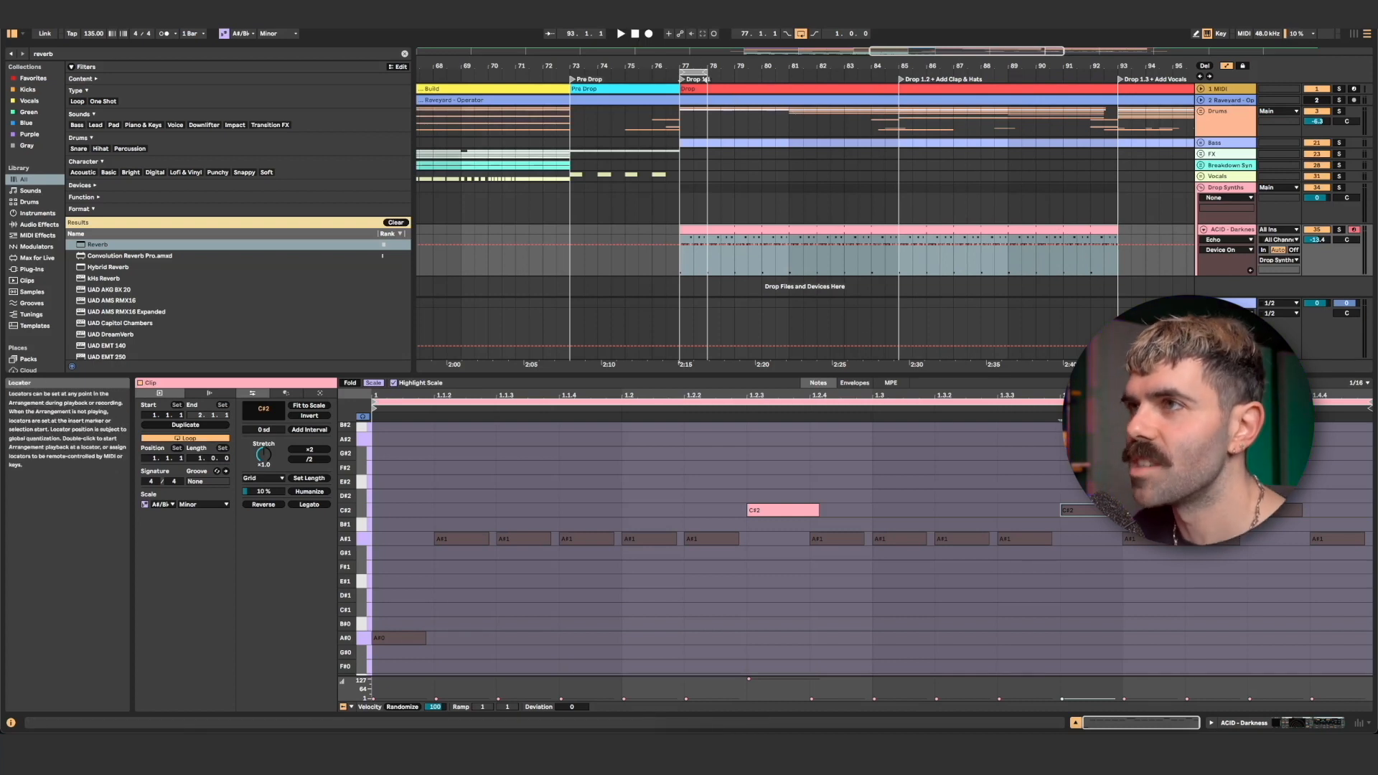
- Loop the 16 bars from bar 77 to 93 and bring up Serum's CUTOFF macro automation on the ACID - Darkness track
{"action": "left_click", "coordinate": [708, 71]}
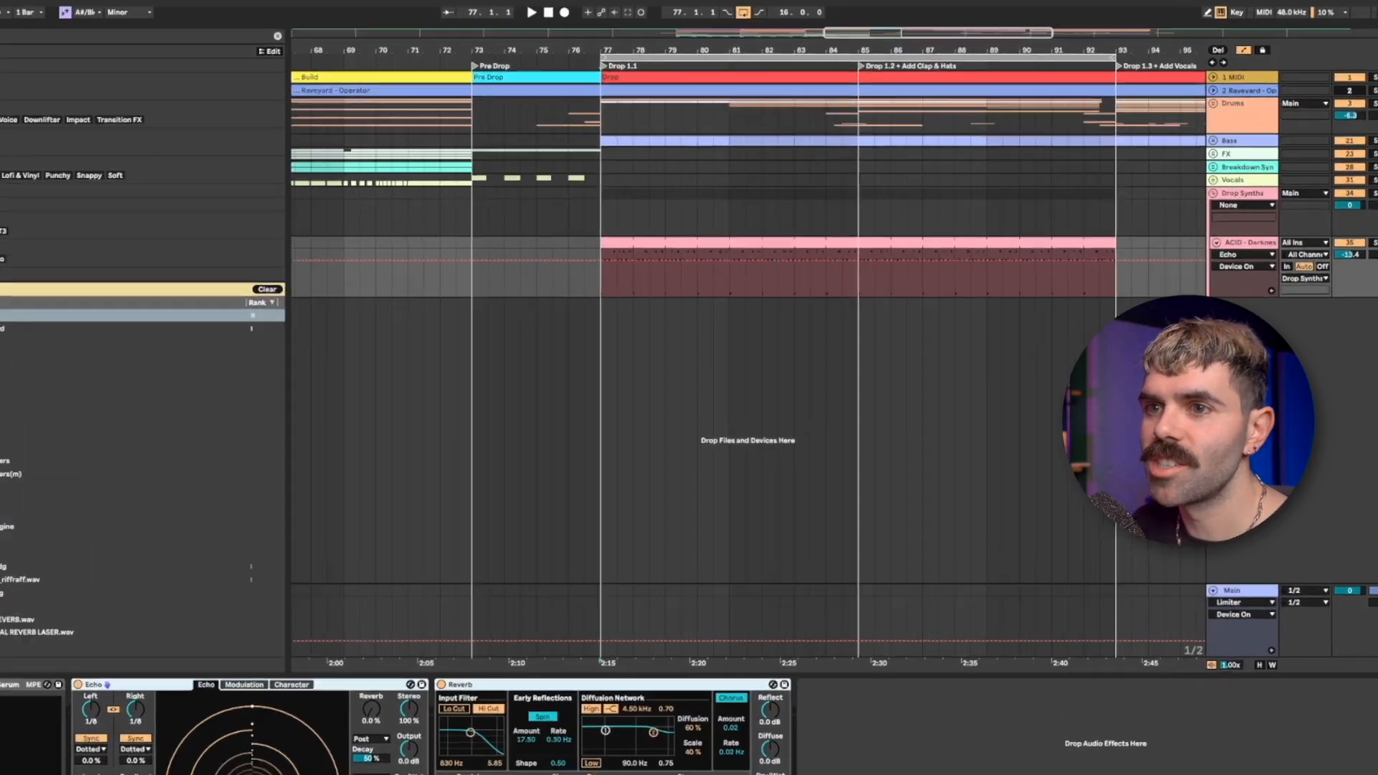
{"action": "left_click", "coordinate": [160, 606]}
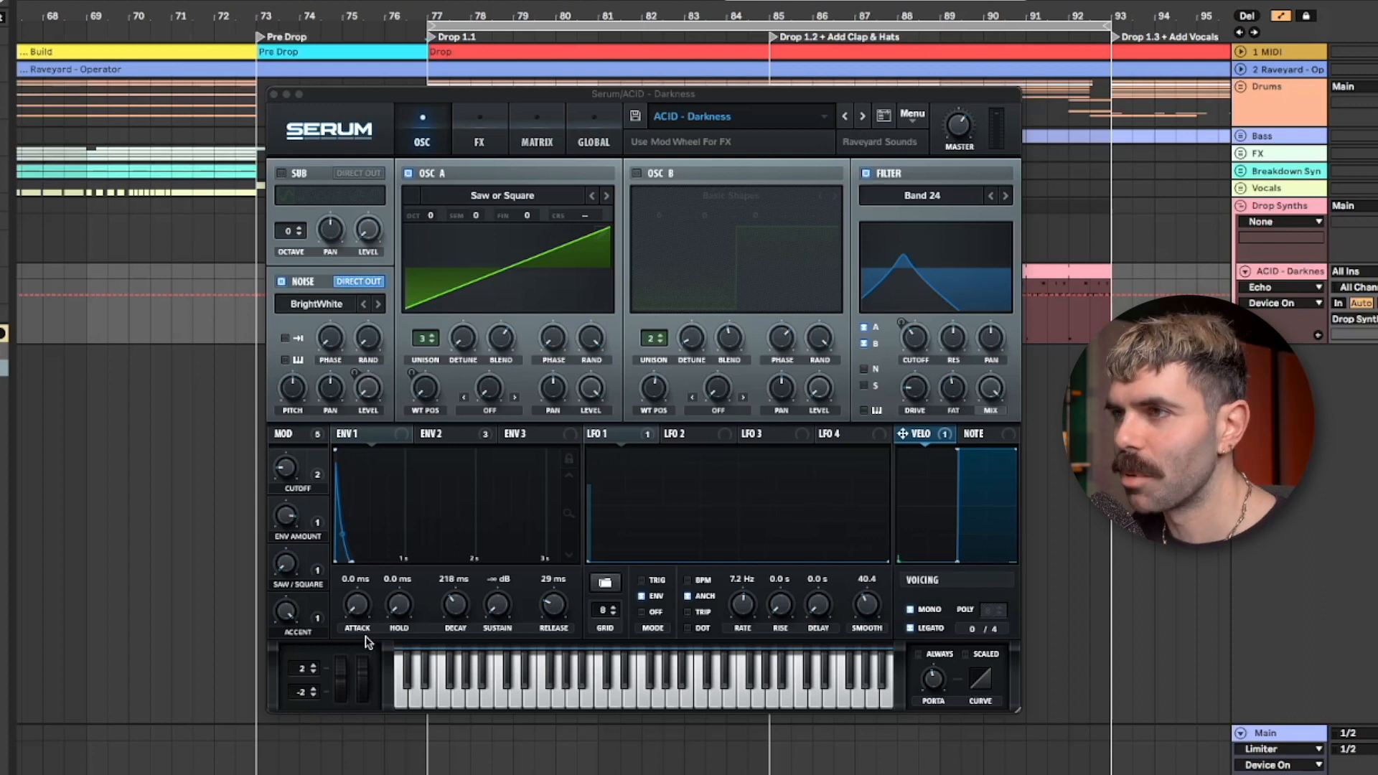
{"action": "left_click", "coordinate": [285, 470]}
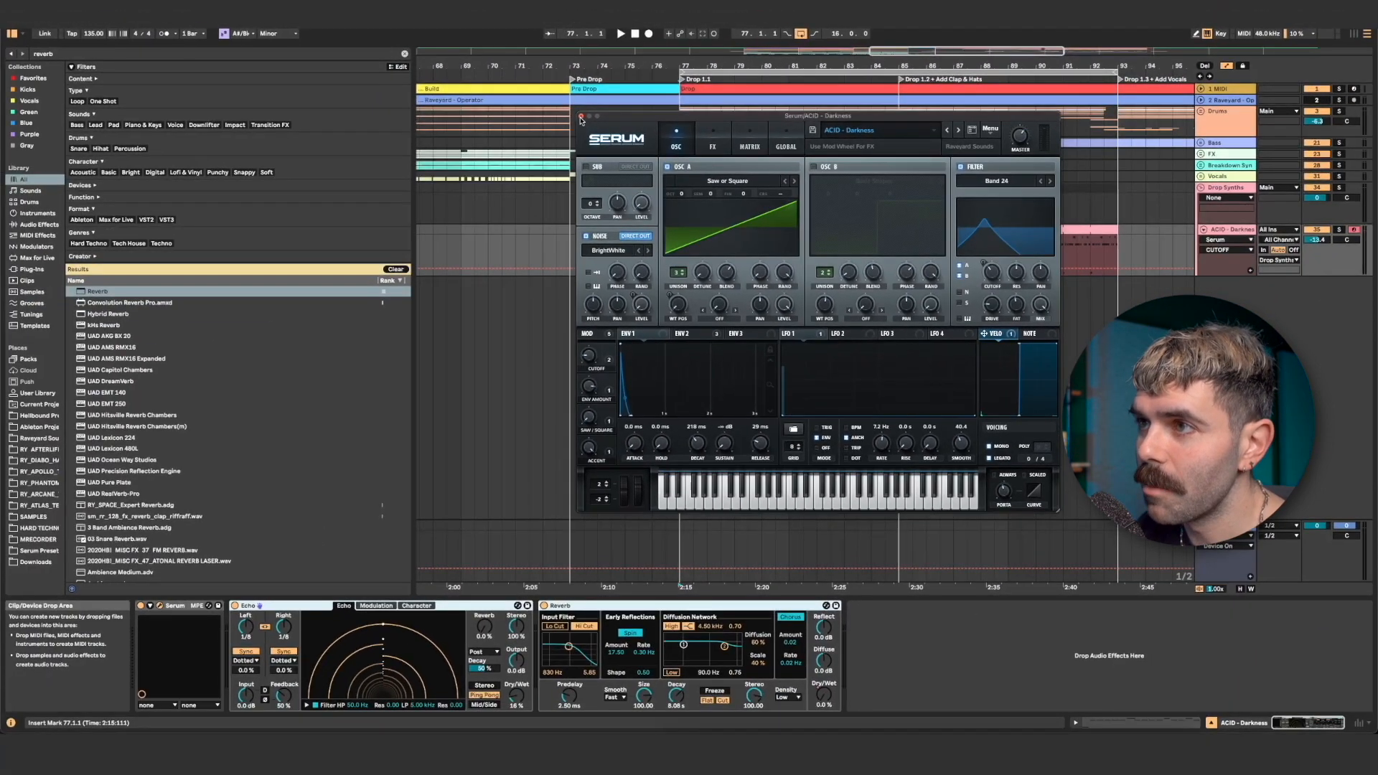
{"action": "left_click", "coordinate": [273, 94]}
- Draw cutoff automation rising through bar 81 to a peak just before bar 85 and falling back at Drop 1.2
{"action": "scroll", "coordinate": [698, 254], "scroll_direction": "up", "scroll_amount": 5}
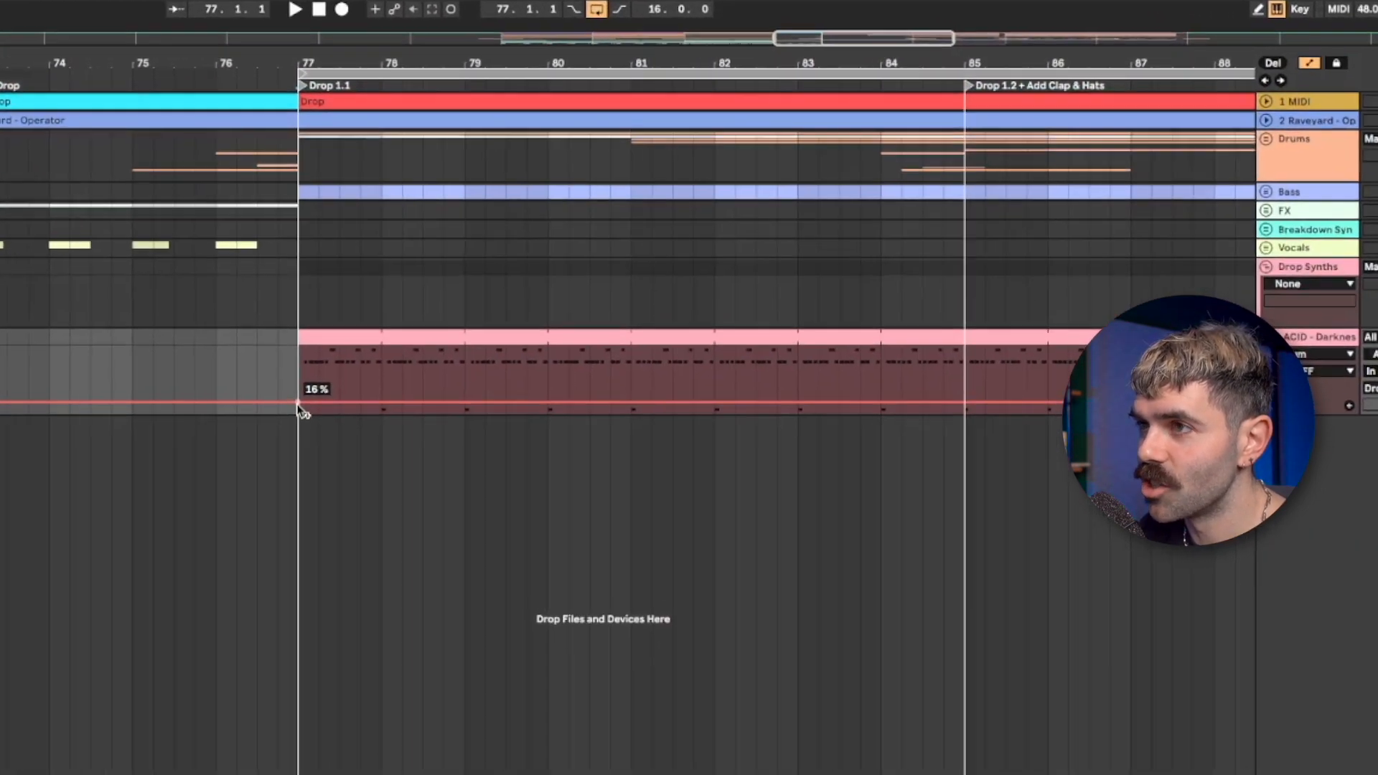
{"action": "left_click_drag", "start_coordinate": [618, 411], "coordinate": [621, 396]}
{"action": "left_click_drag", "start_coordinate": [928, 396], "coordinate": [929, 386]}
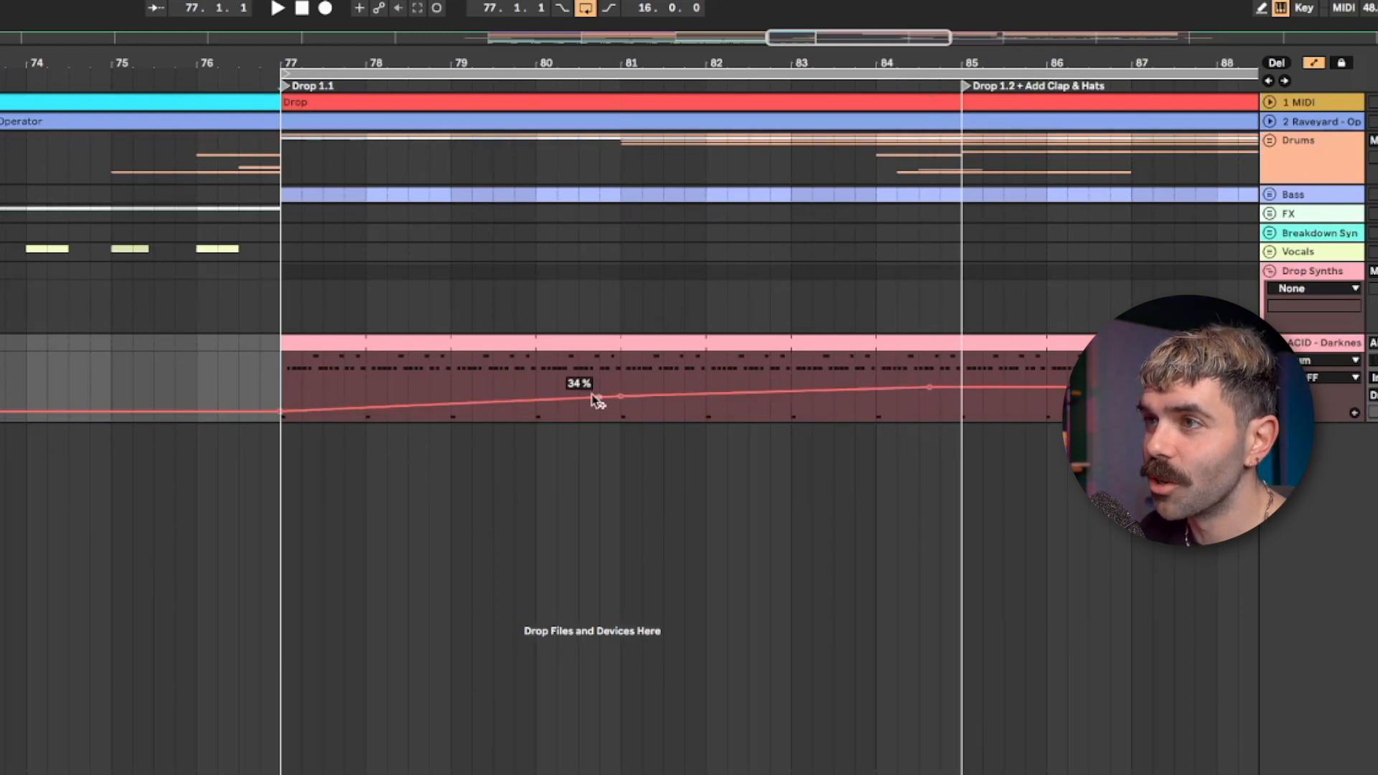
{"action": "left_click_drag", "start_coordinate": [271, 399], "coordinate": [669, 388]}
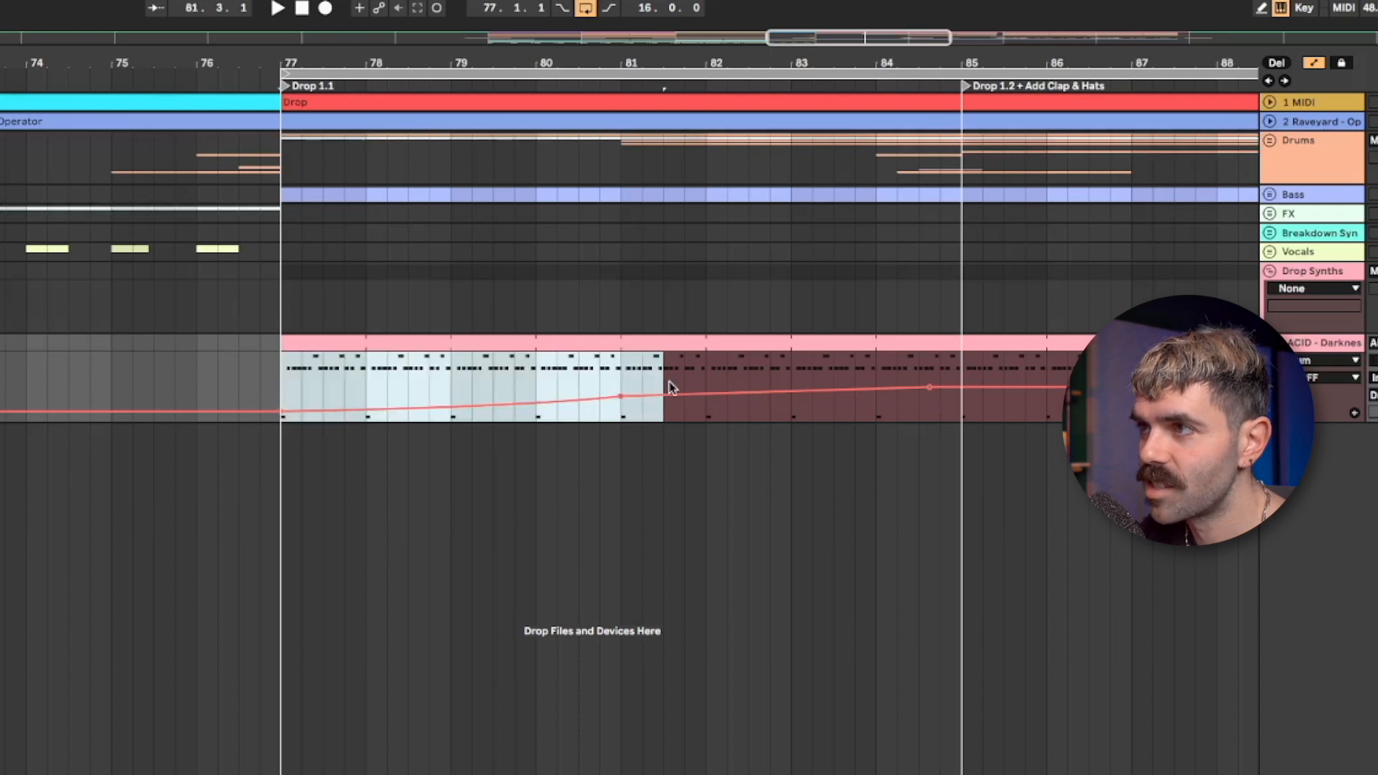
{"action": "left_click", "coordinate": [684, 387]}
{"action": "left_click_drag", "start_coordinate": [929, 391], "coordinate": [914, 383]}
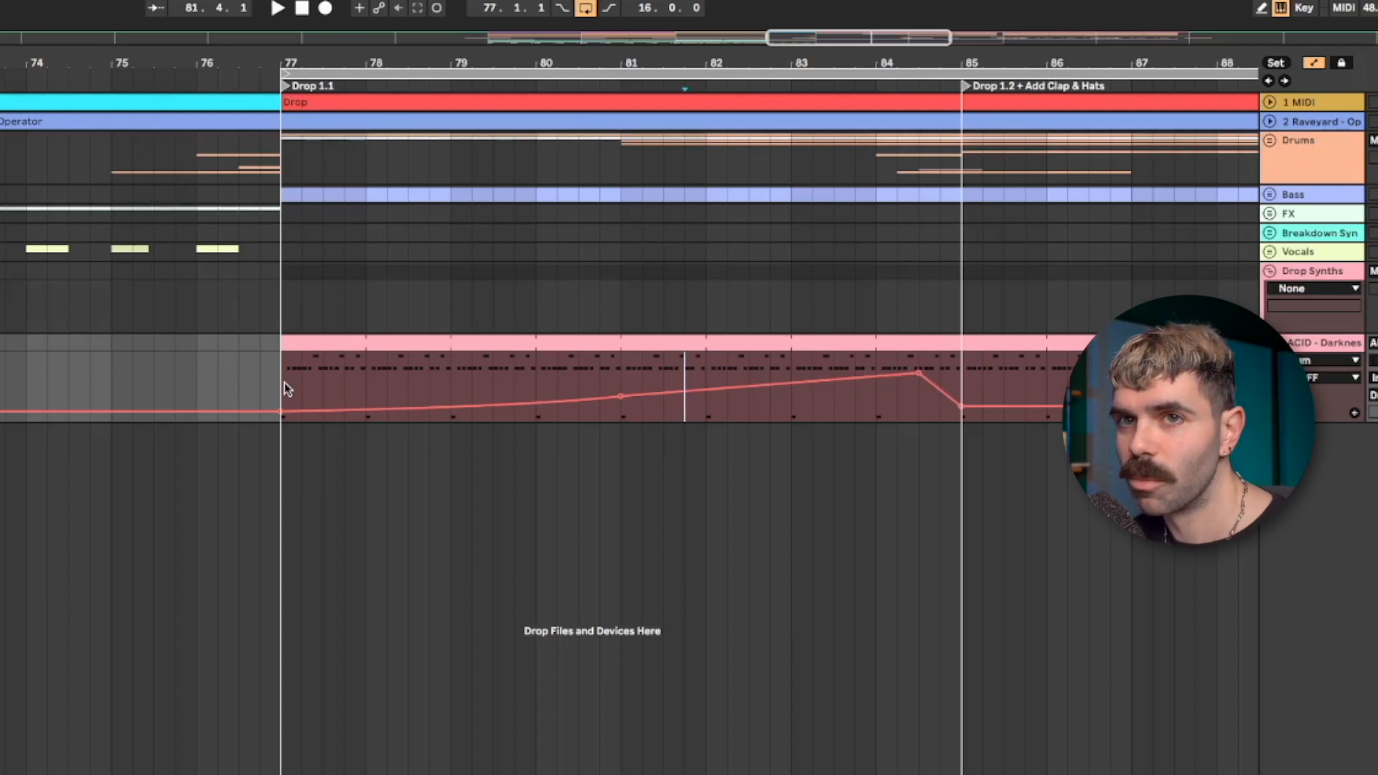
{"action": "key", "text": "space"}
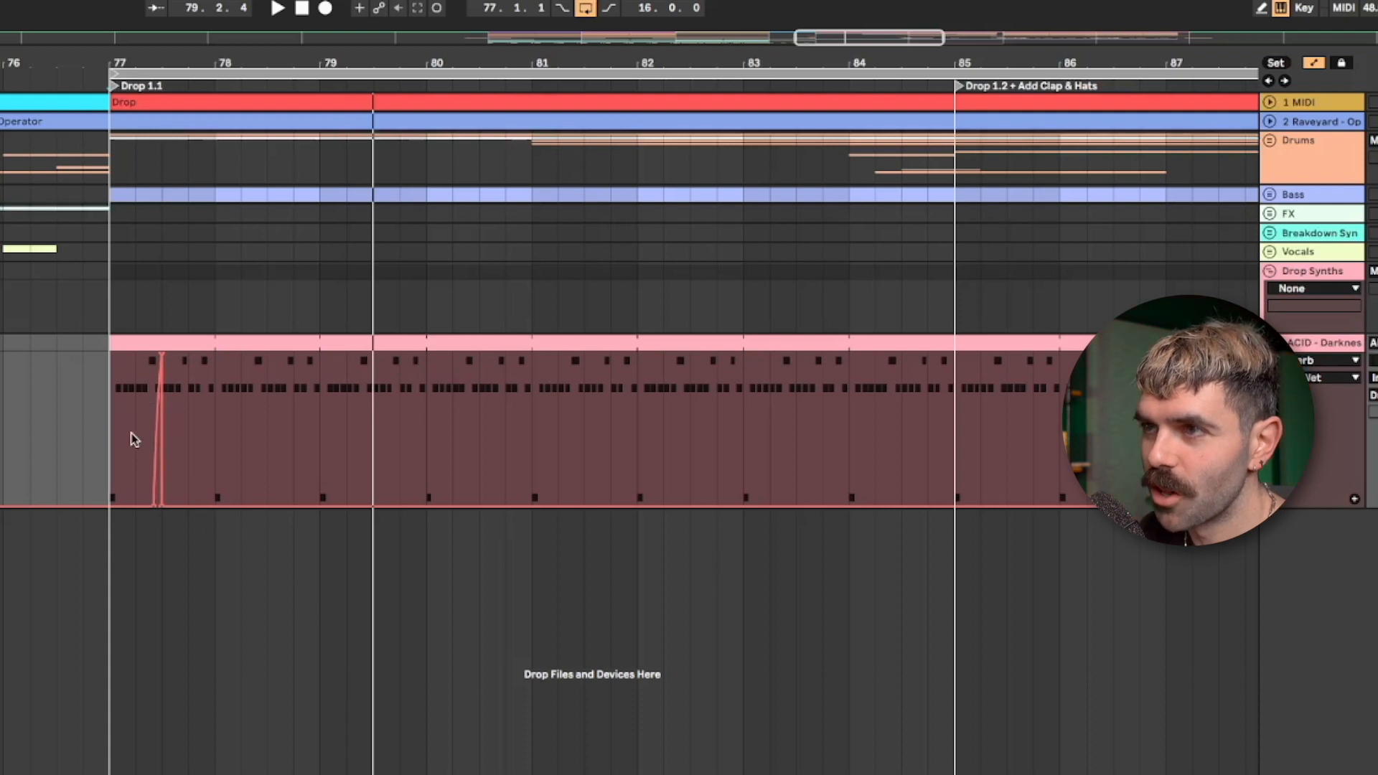
- Repeat bar 77's Reverb Dry/Wet automation spike across the following bars of Drop 1.1
{"action": "left_click_drag", "start_coordinate": [111, 443], "coordinate": [190, 445]}
{"action": "key", "text": "ctrl+d"}
{"action": "key", "text": "ctrl+d"}
{"action": "key", "text": "ctrl+d"}
{"action": "key", "text": "ctrl+d"}
{"action": "key", "text": "ctrl+d"}
{"action": "key", "text": "ctrl+d"}
{"action": "key", "text": "ctrl+d"}
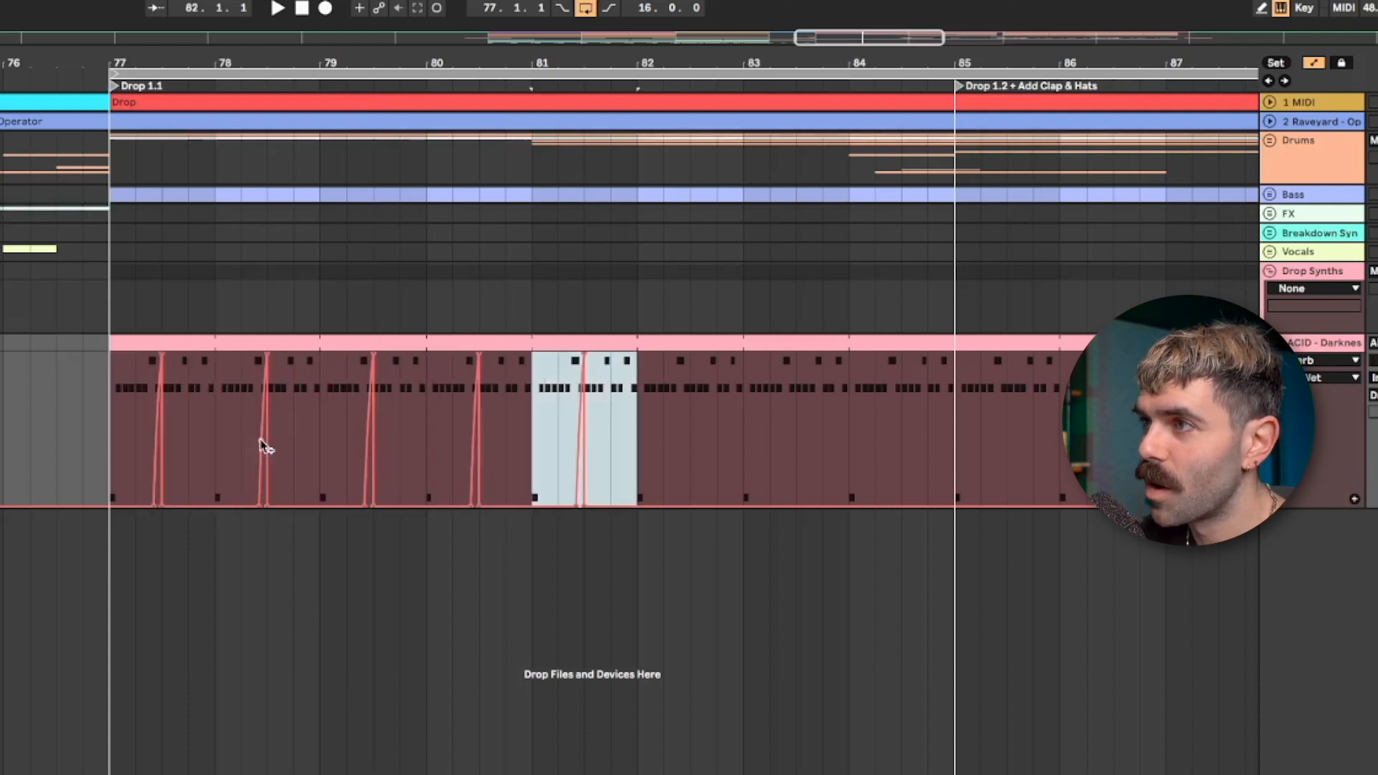
{"action": "key", "text": "ctrl+d"}
{"action": "key", "text": "ctrl+d"}
{"action": "key", "text": "ctrl+d"}
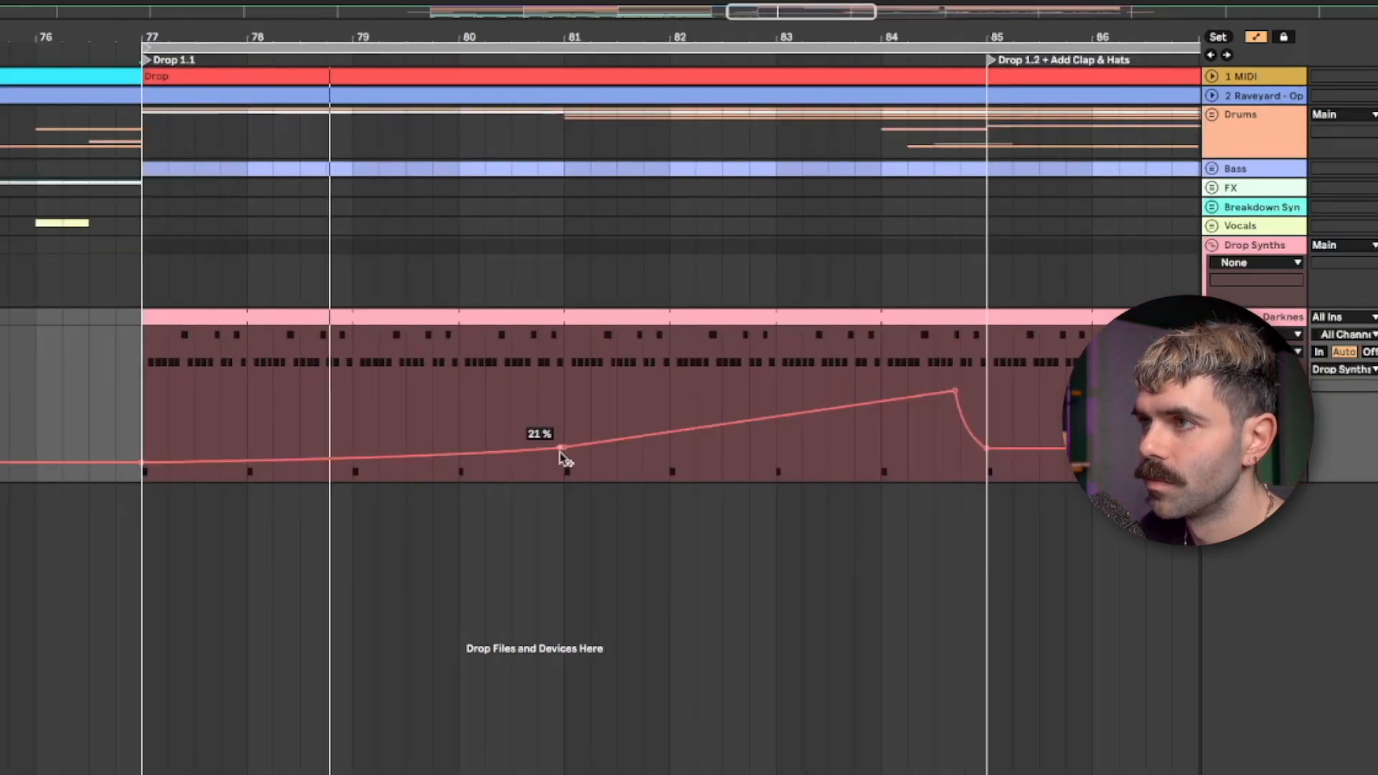
- Flatten the Drop 1.1 cutoff curve: set bar 81 to about 19%, add a breakpoint at bar 83 and lower the peak before bar 85
{"action": "left_click_drag", "start_coordinate": [567, 448], "coordinate": [564, 452]}
{"action": "left_click_drag", "start_coordinate": [955, 391], "coordinate": [954, 440]}
{"action": "left_click", "coordinate": [781, 444]}
{"action": "left_click", "coordinate": [890, 439]}
{"action": "left_click", "coordinate": [893, 441]}
{"action": "left_click_drag", "start_coordinate": [955, 436], "coordinate": [987, 457]}
{"action": "key", "text": "space"}
- Loop the eight bars of Drop 1.1 and play them back
{"action": "left_click_drag", "start_coordinate": [1039, 376], "coordinate": [995, 380], "text": "shift"}
{"action": "key", "text": "super+l"}
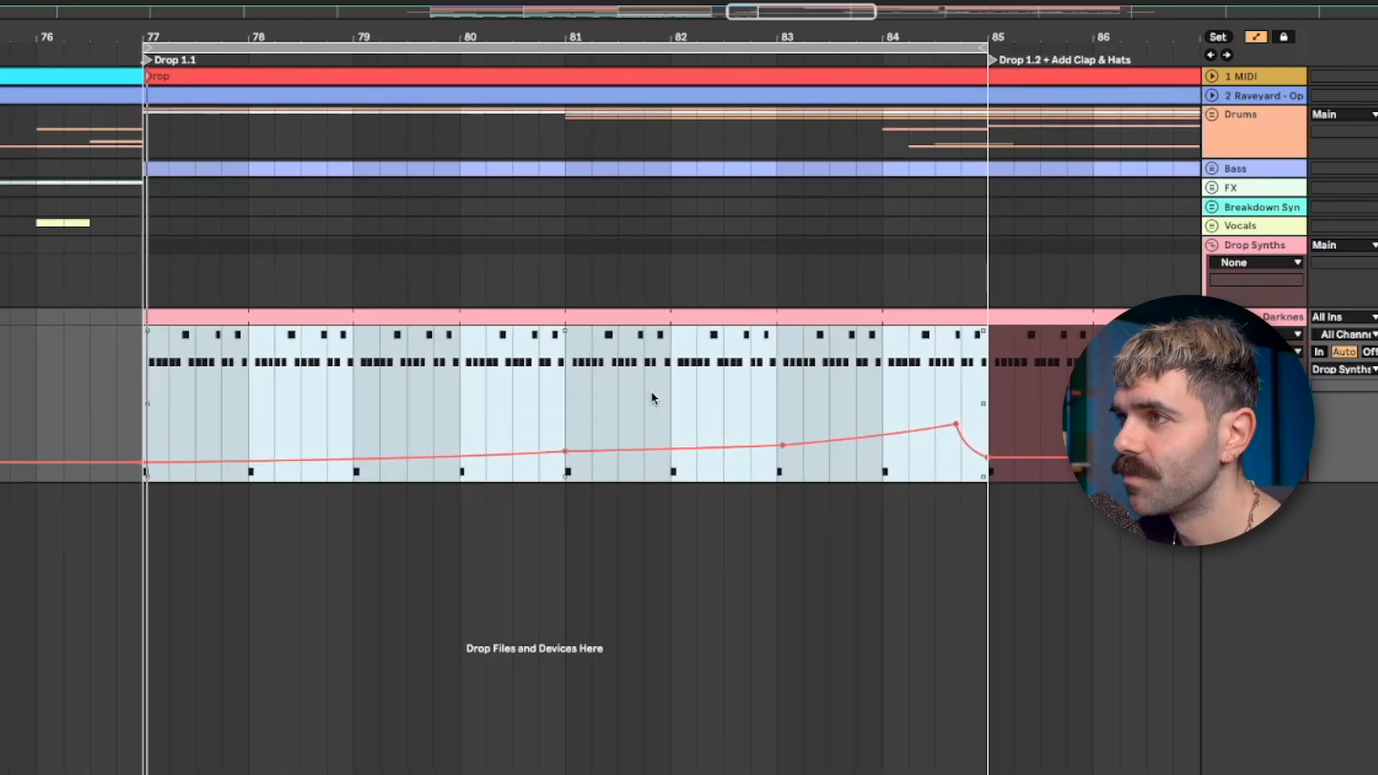
{"action": "left_click", "coordinate": [512, 416]}
{"action": "key", "text": "space"}
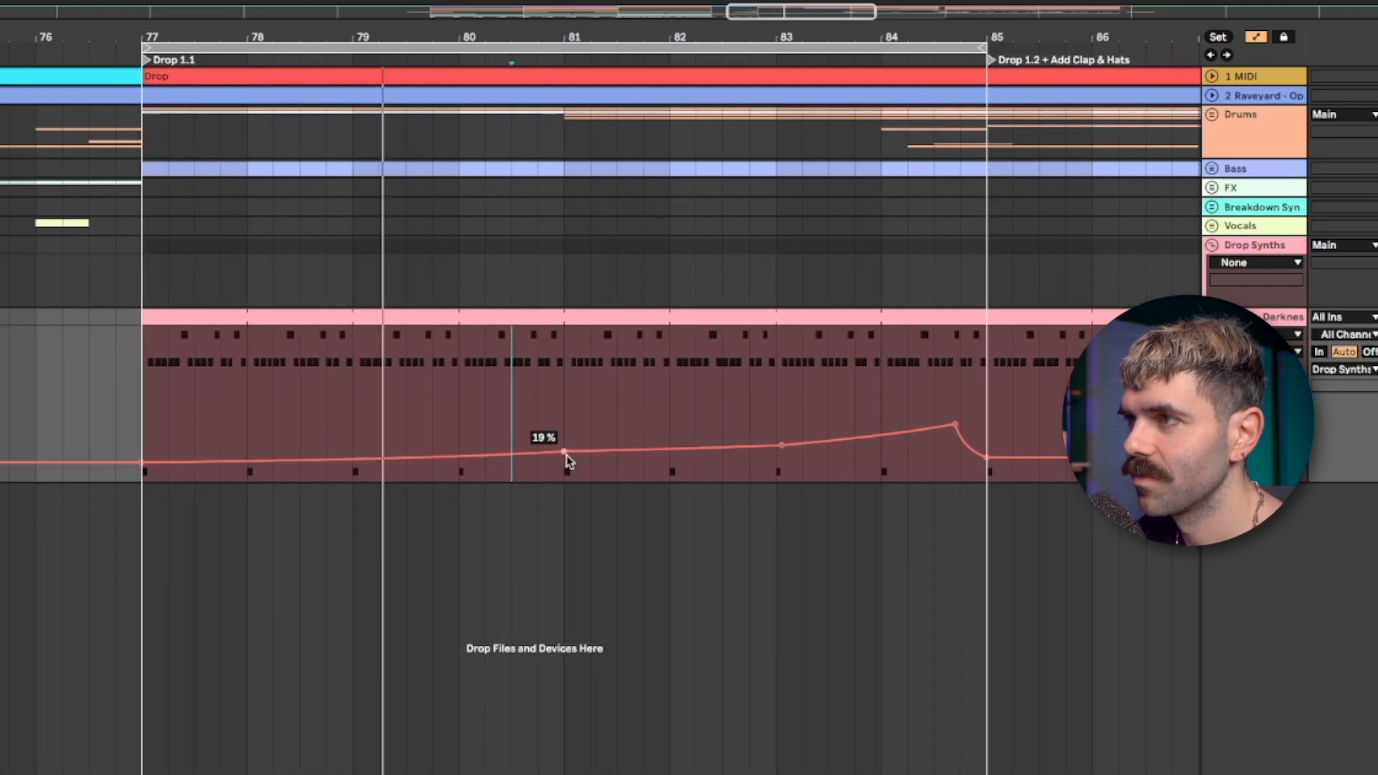
- Raise the cutoff breakpoint at bar 83 to 27%, lift the peak before bar 85 and straighten the drop that follows it
{"action": "left_click_drag", "start_coordinate": [783, 447], "coordinate": [783, 442]}
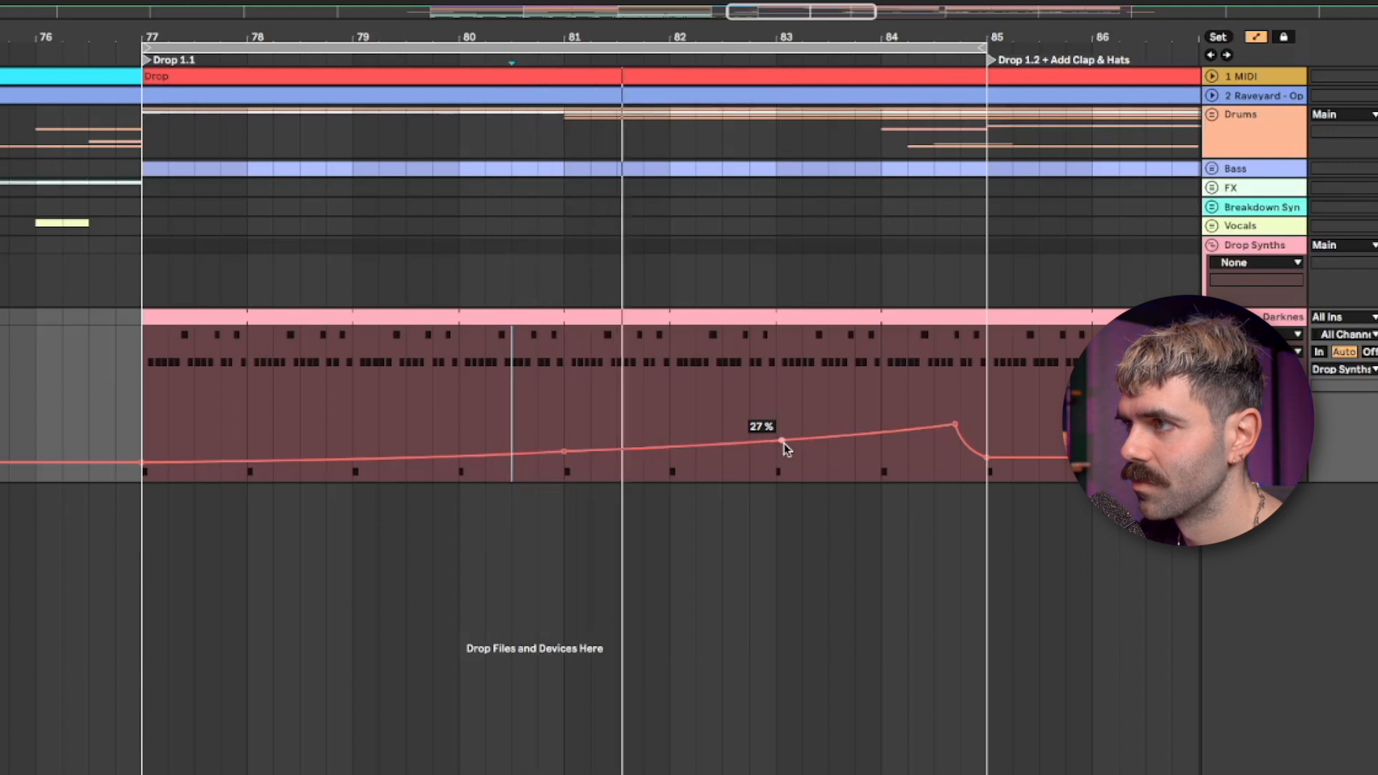
{"action": "left_click_drag", "start_coordinate": [953, 425], "coordinate": [989, 461]}
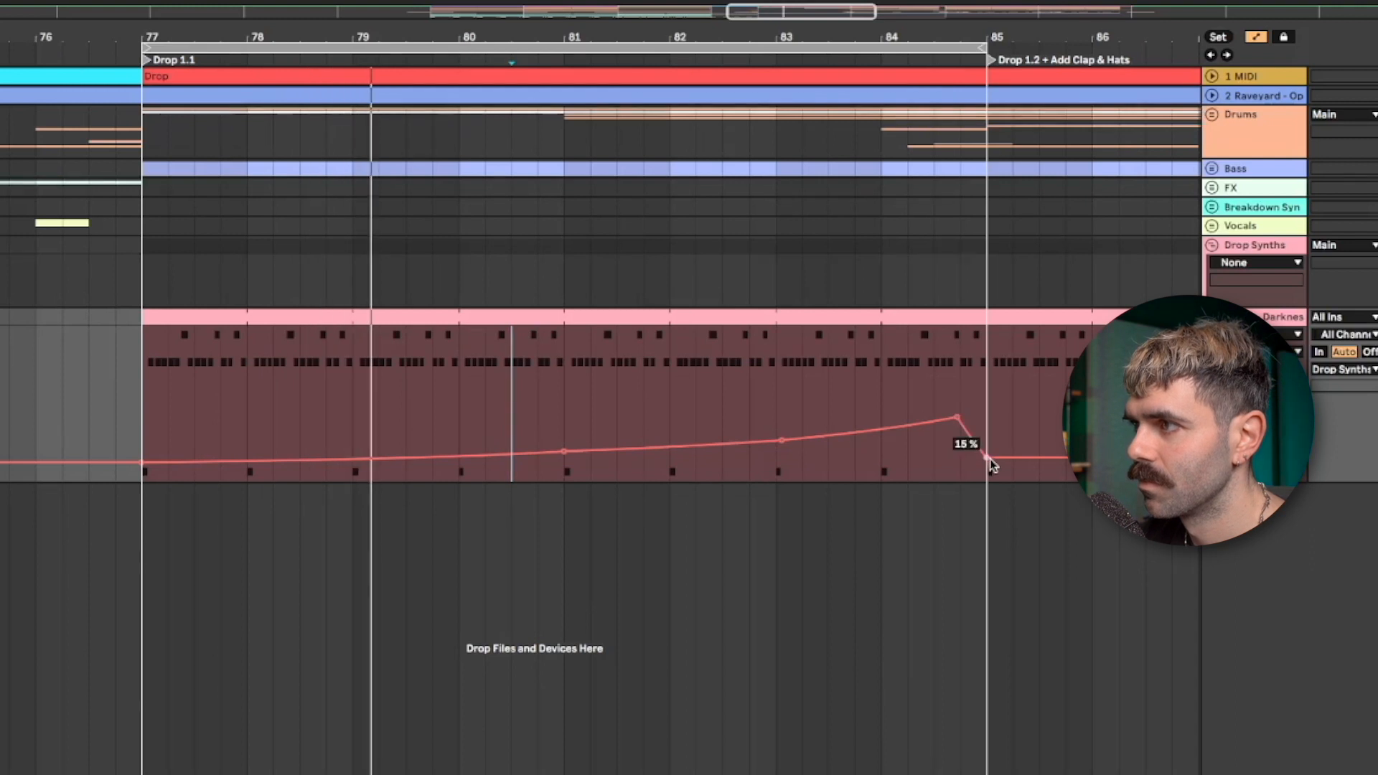
{"action": "left_click_drag", "start_coordinate": [956, 417], "coordinate": [956, 414]}
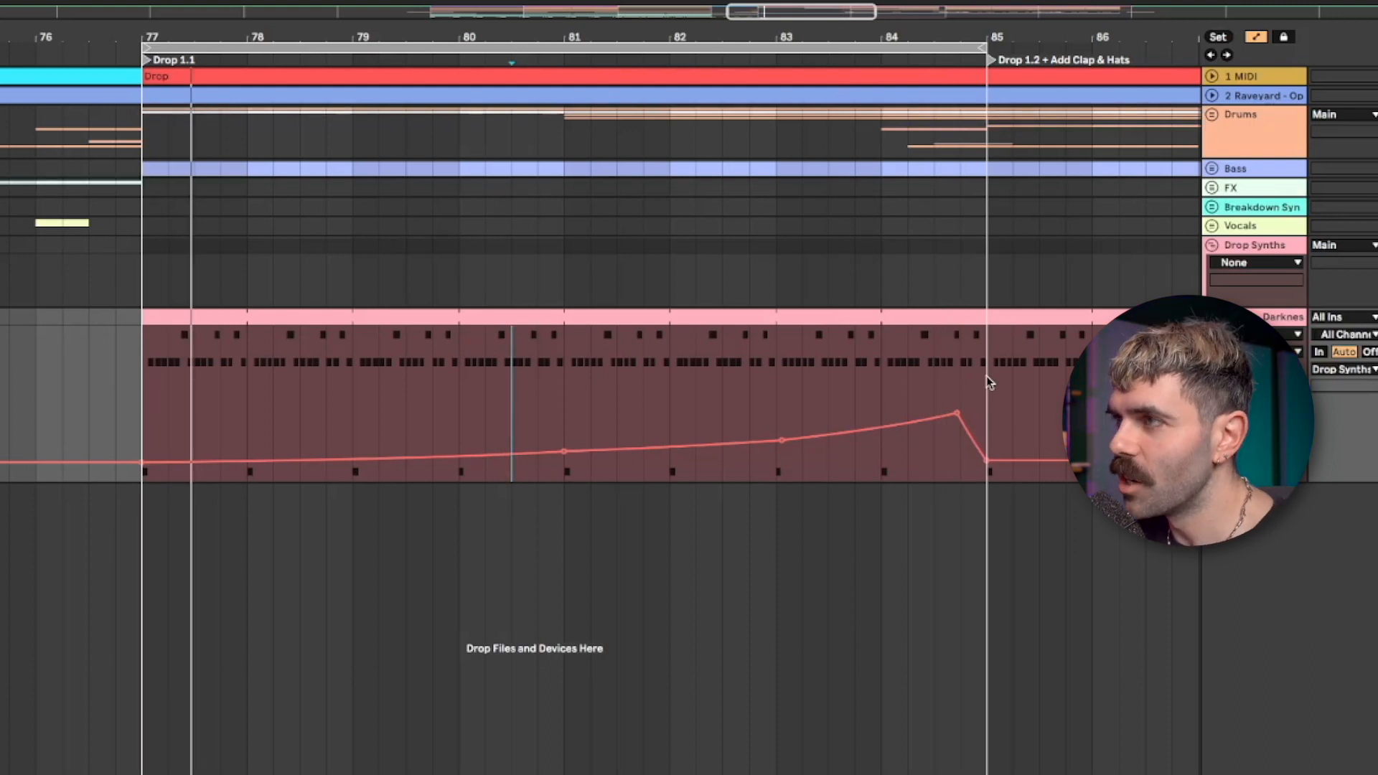
- Duplicate the eight bars of Drop 1.1 with their cutoff automation onto Drop 1.2
{"action": "left_click_drag", "start_coordinate": [986, 372], "coordinate": [203, 399]}
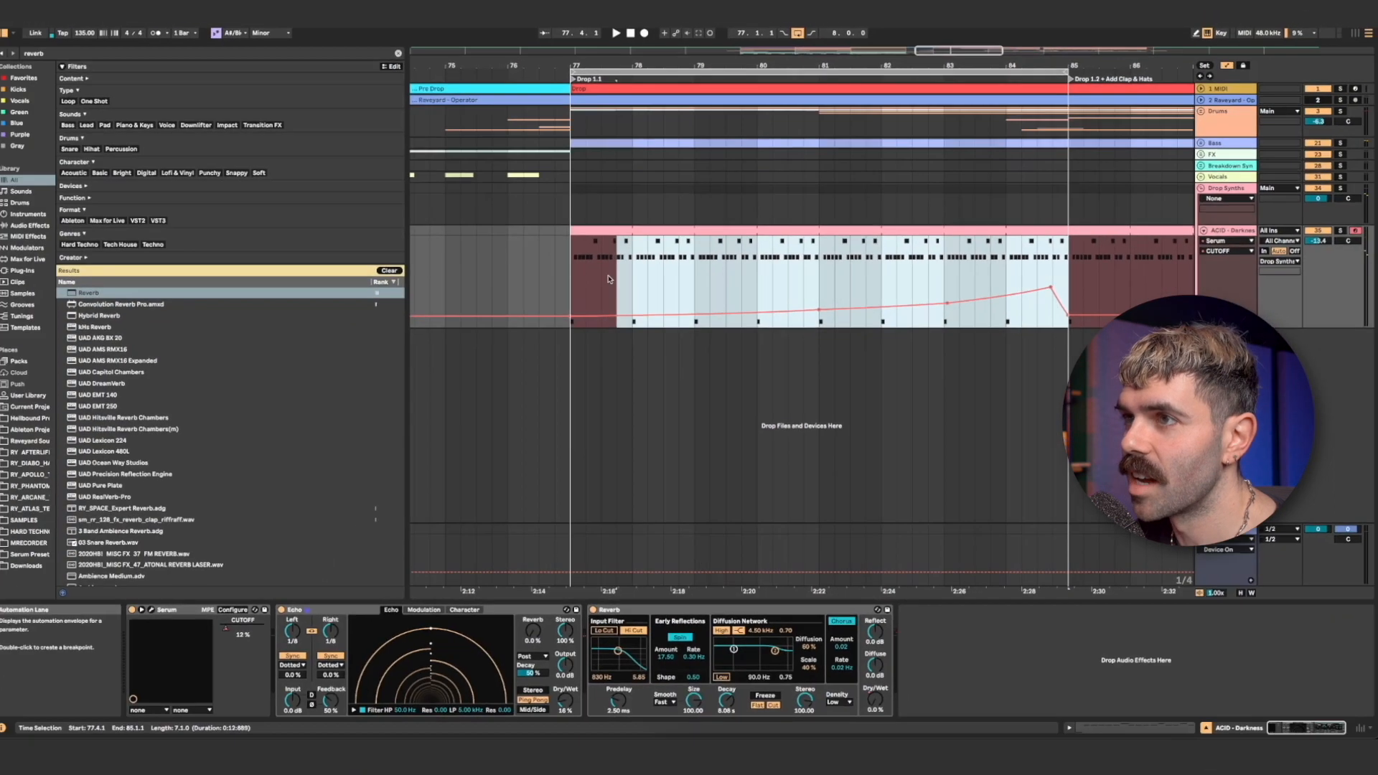
{"action": "left_click_drag", "start_coordinate": [608, 279], "coordinate": [572, 281]}
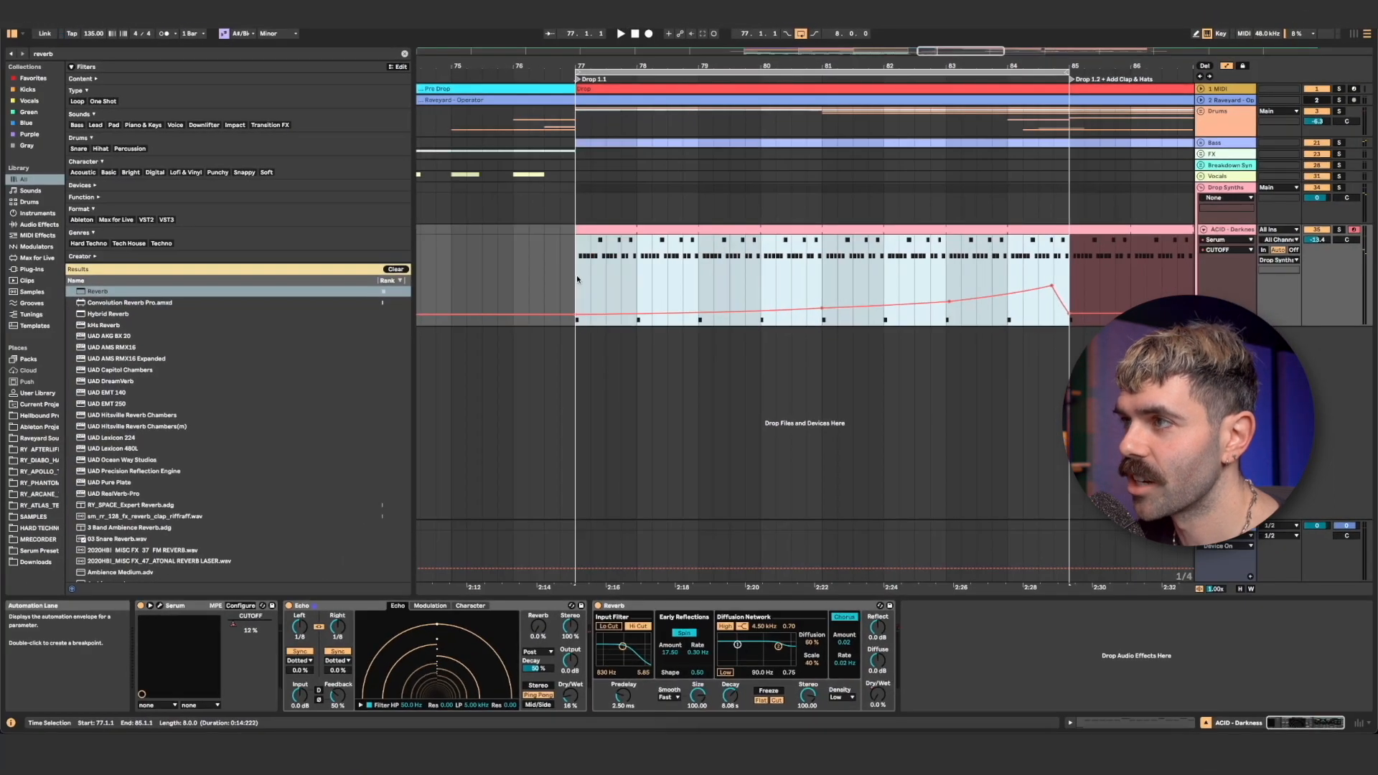
{"action": "key", "text": "ctrl+d"}
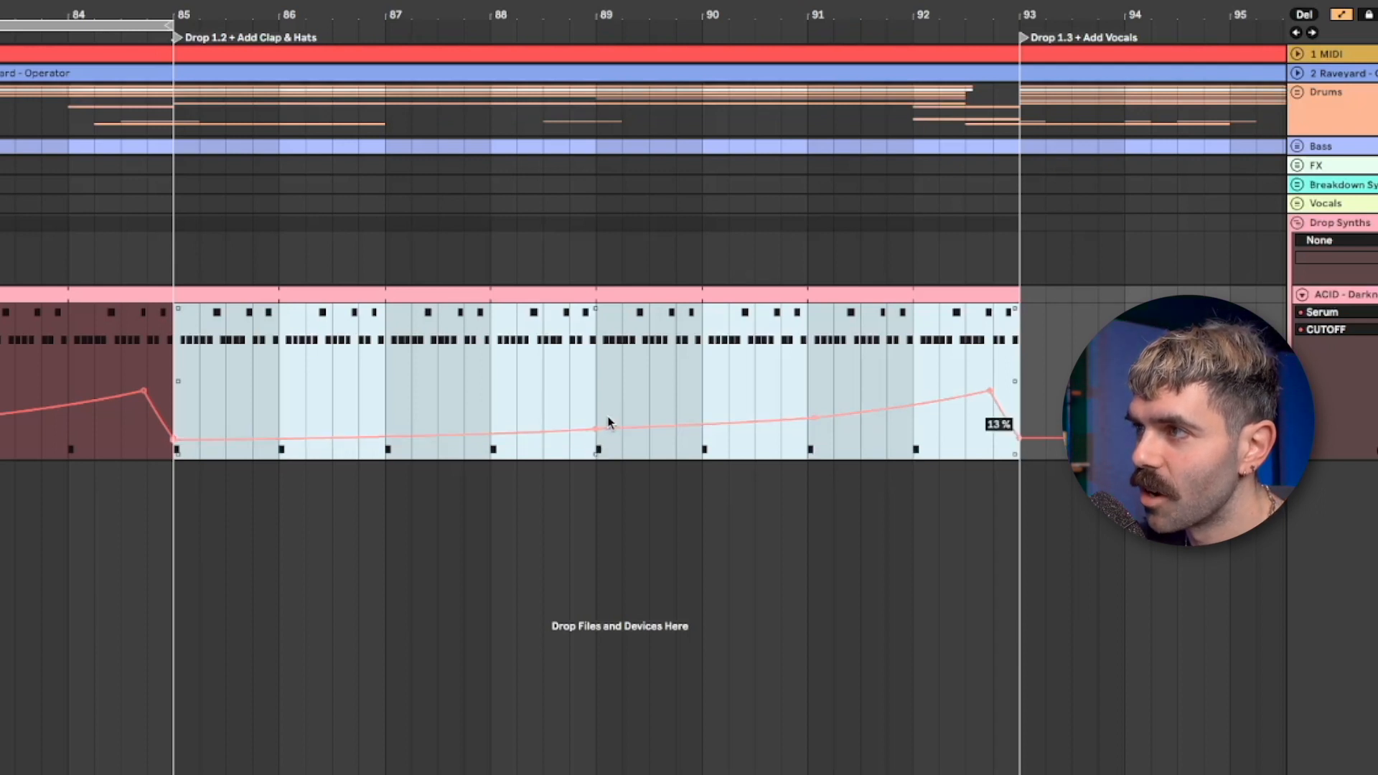
- Raise the whole Drop 1.2 cutoff curve to about 32% at bar 89
{"action": "left_click_drag", "start_coordinate": [976, 397], "coordinate": [976, 380]}
{"action": "left_click_drag", "start_coordinate": [608, 411], "coordinate": [609, 406]}
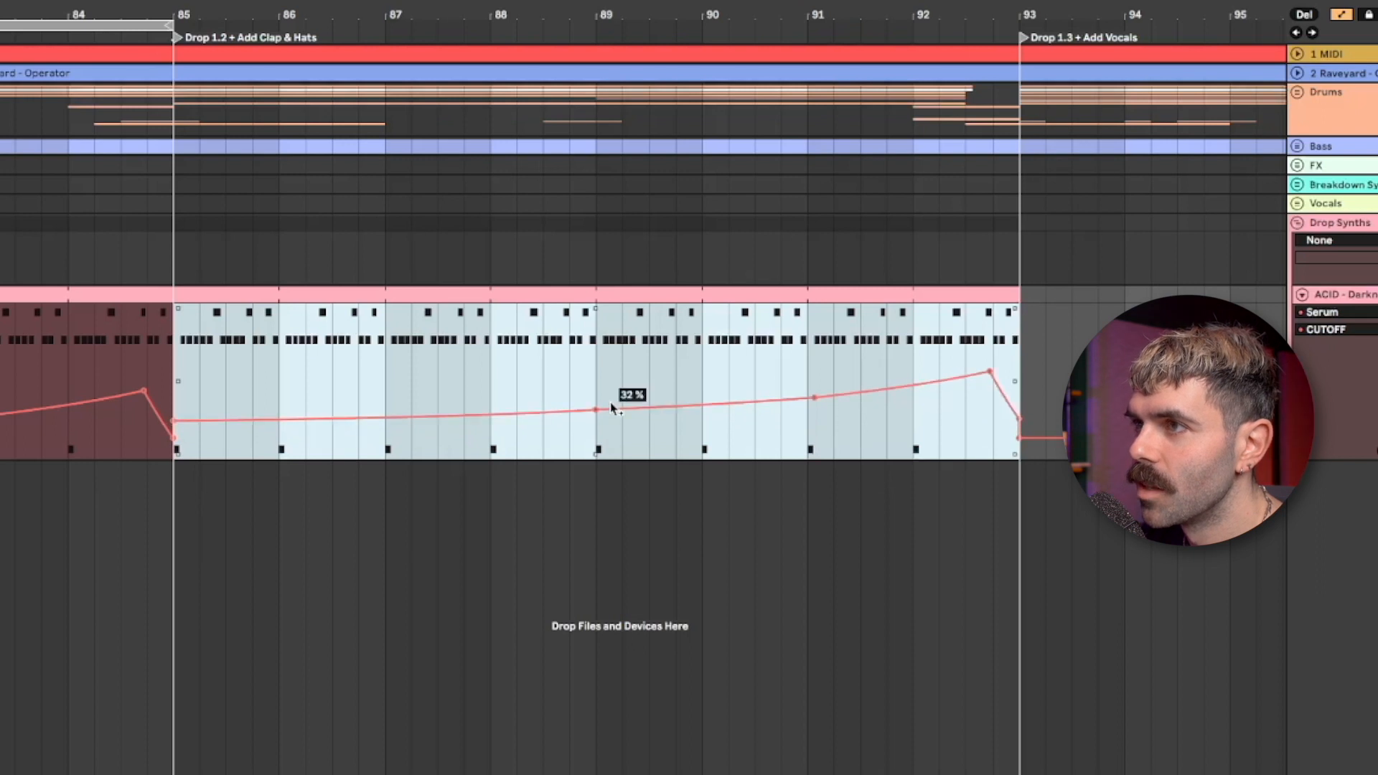
{"action": "scroll", "coordinate": [608, 406], "scroll_direction": "left", "scroll_amount": 6}
{"action": "left_click", "coordinate": [555, 429]}
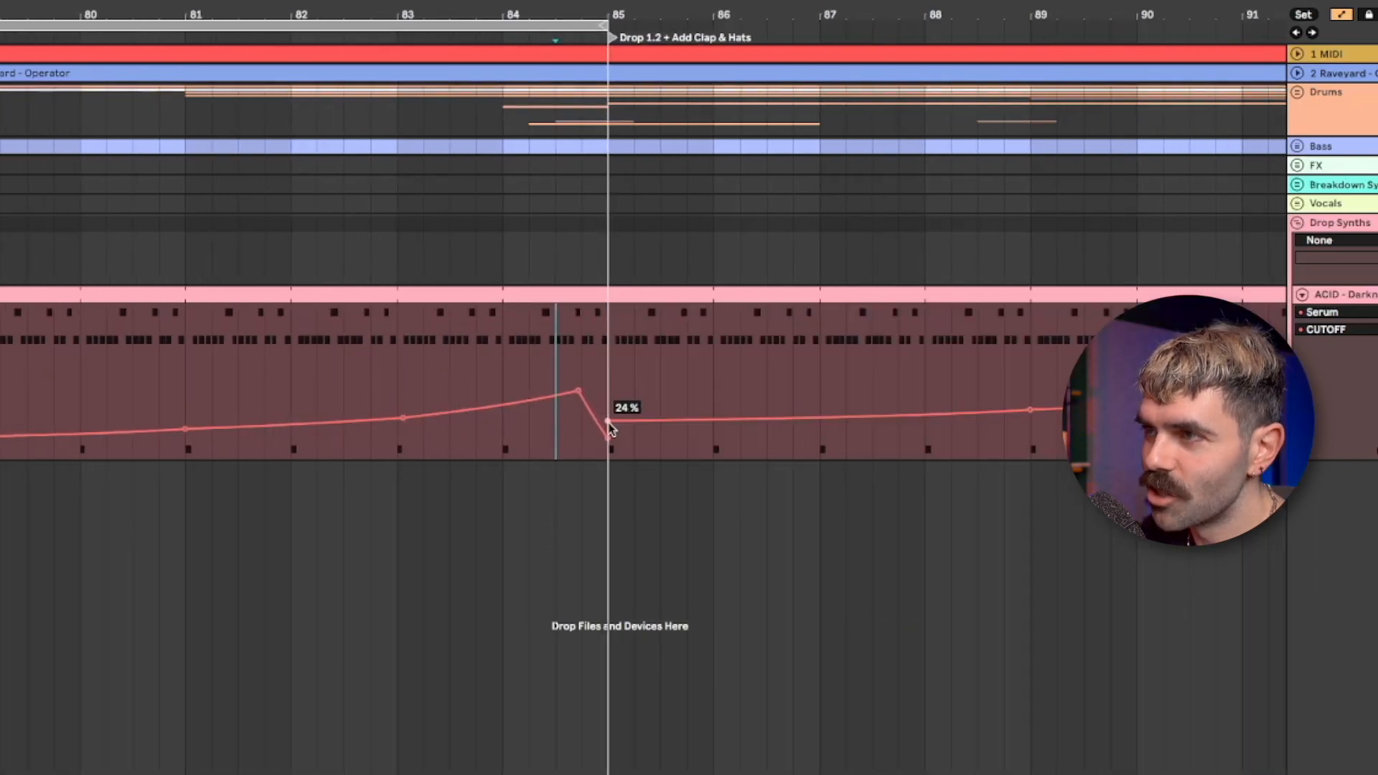
{"action": "left_click_drag", "start_coordinate": [610, 424], "coordinate": [609, 429]}
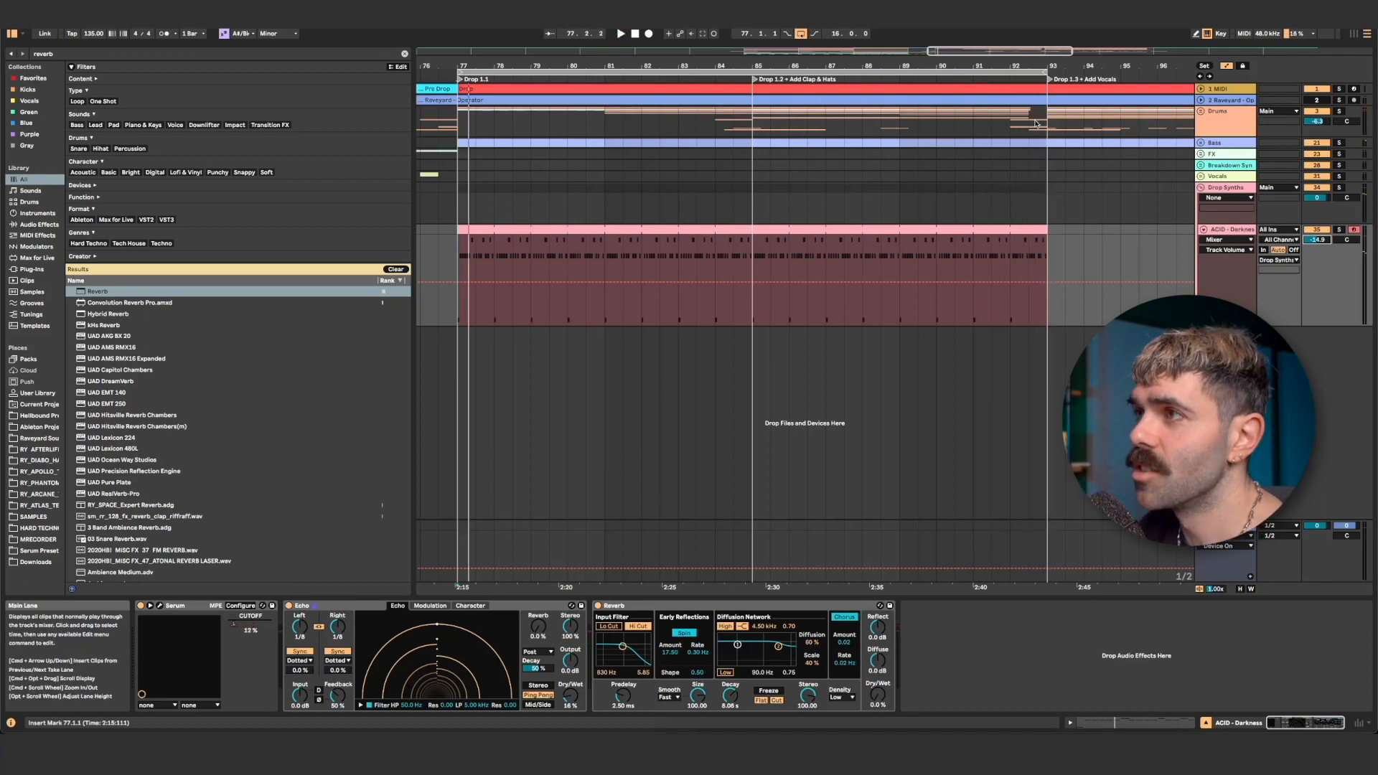
- Trim the acid clip to end half a bar before Drop 1.3 and play the transition
{"action": "left_click_drag", "start_coordinate": [1048, 68], "coordinate": [1048, 88]}
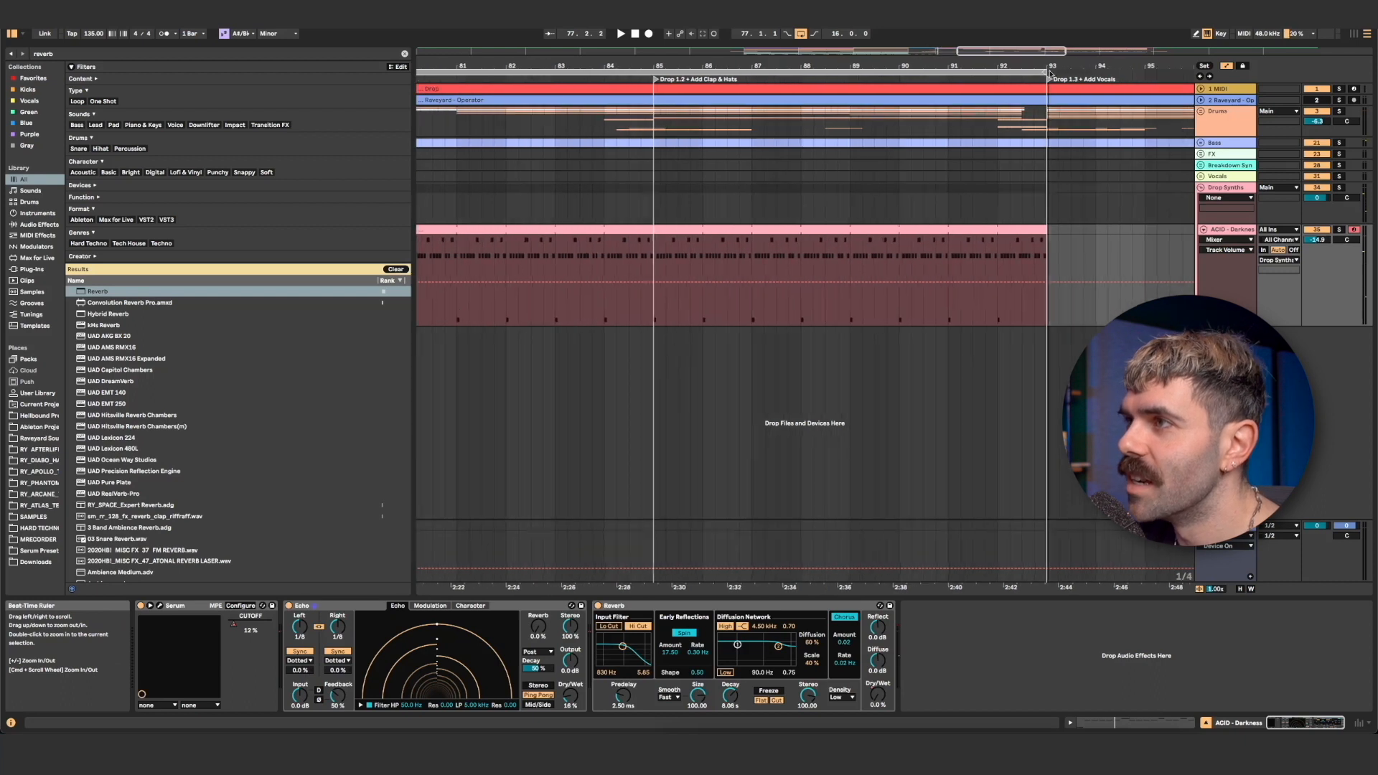
{"action": "left_click_drag", "start_coordinate": [1046, 230], "coordinate": [1023, 231]}
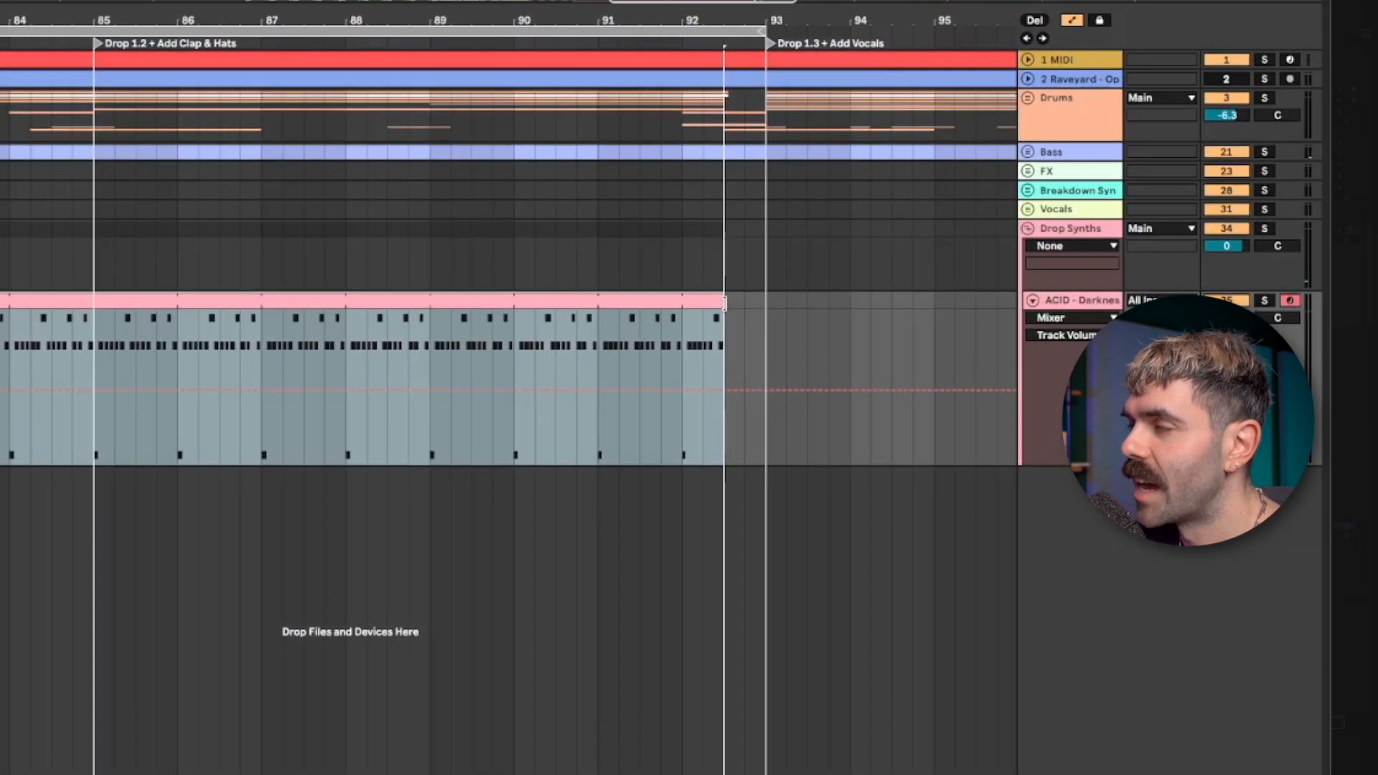
{"action": "left_click_drag", "start_coordinate": [725, 334], "coordinate": [764, 301]}
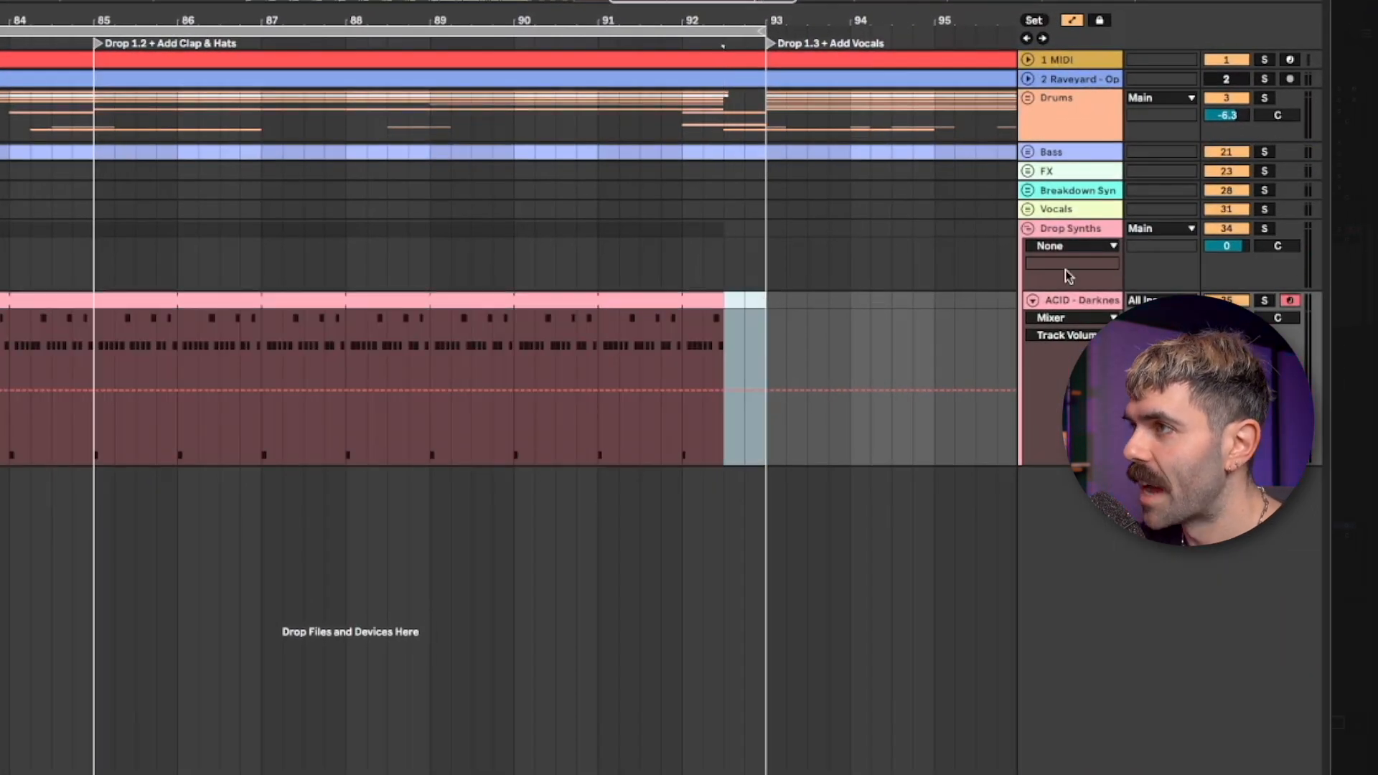
{"action": "left_click", "coordinate": [659, 267]}
{"action": "key", "text": "space"}
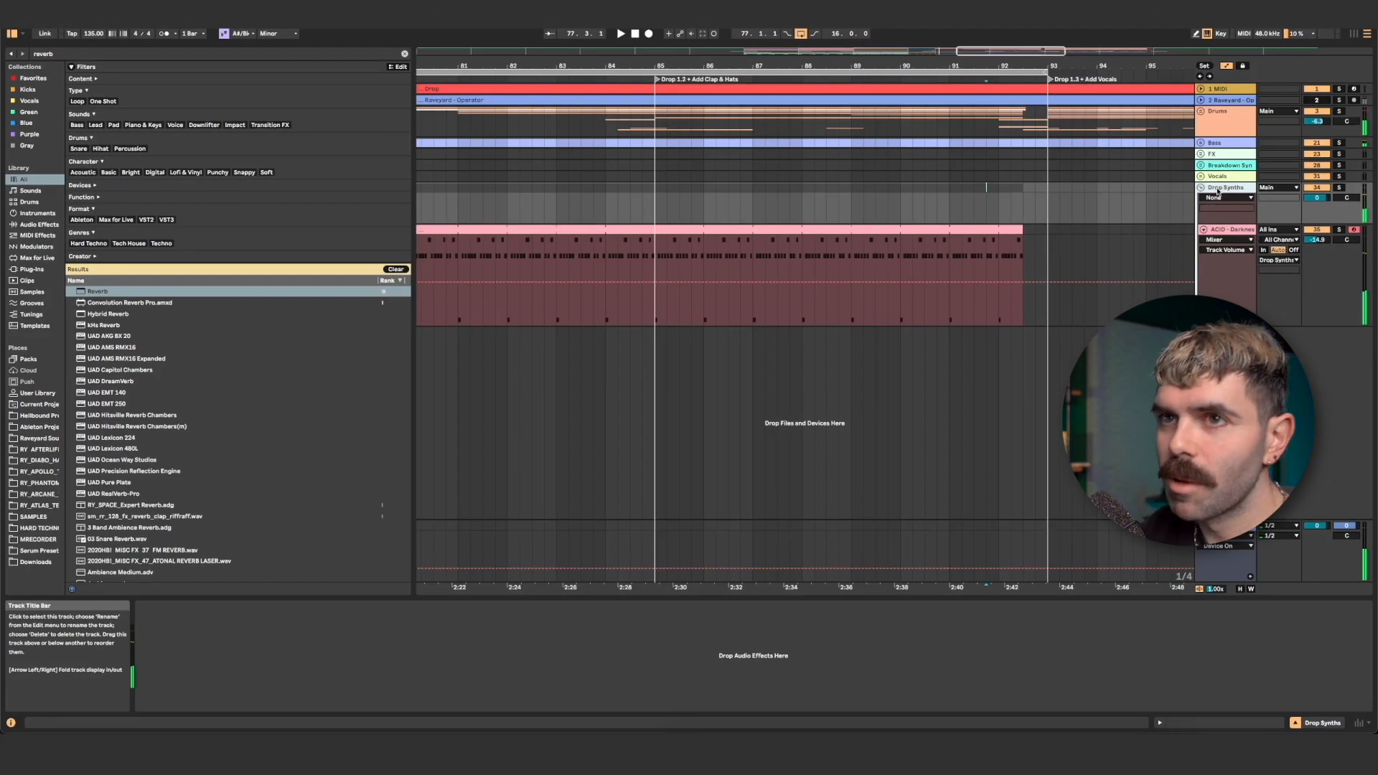
- Add a Utility to the Drop Synths group, automate its Gain down for the half bar before Drop 1.3 and play it back
{"action": "type", "text": "util"}
{"action": "key", "text": "Return"}
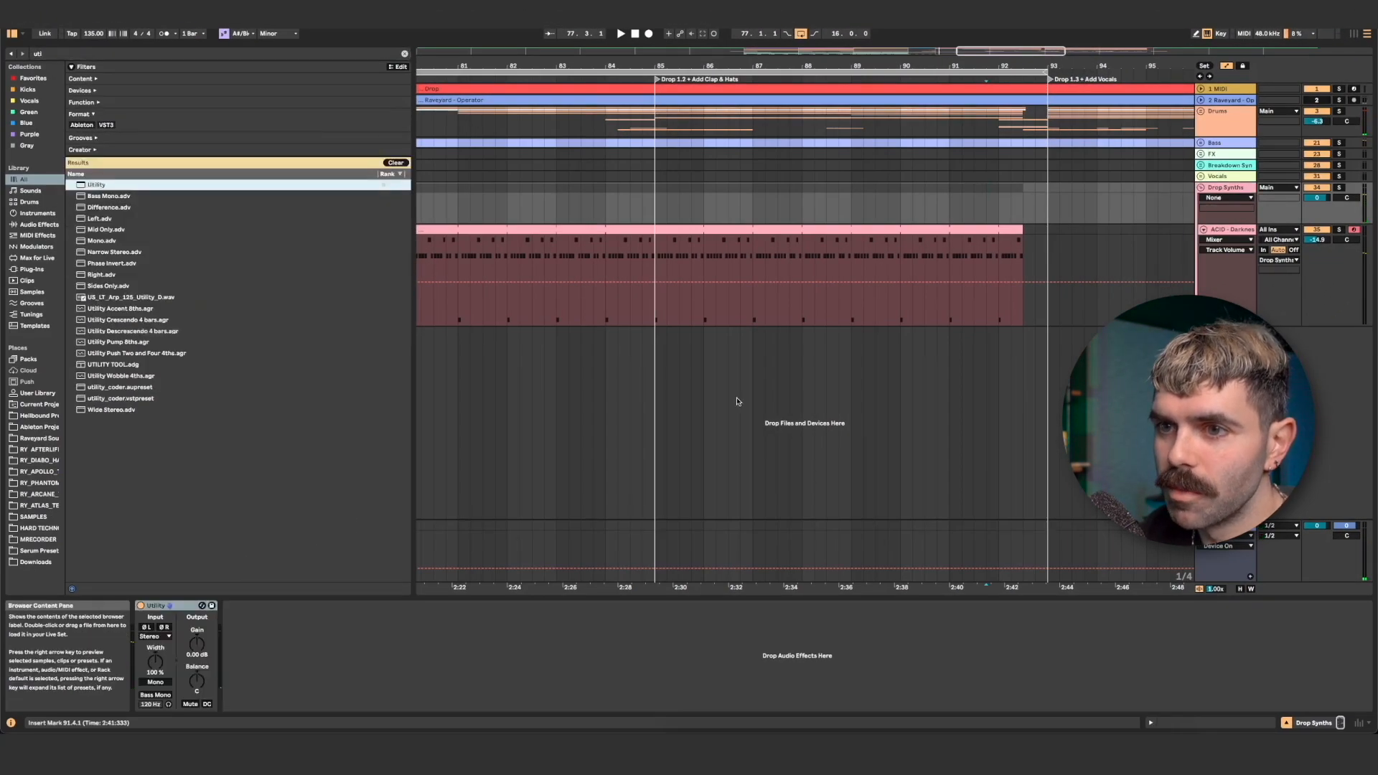
{"action": "left_click", "coordinate": [197, 633]}
{"action": "key", "text": "b"}
{"action": "left_click_drag", "start_coordinate": [841, 261], "coordinate": [852, 267]}
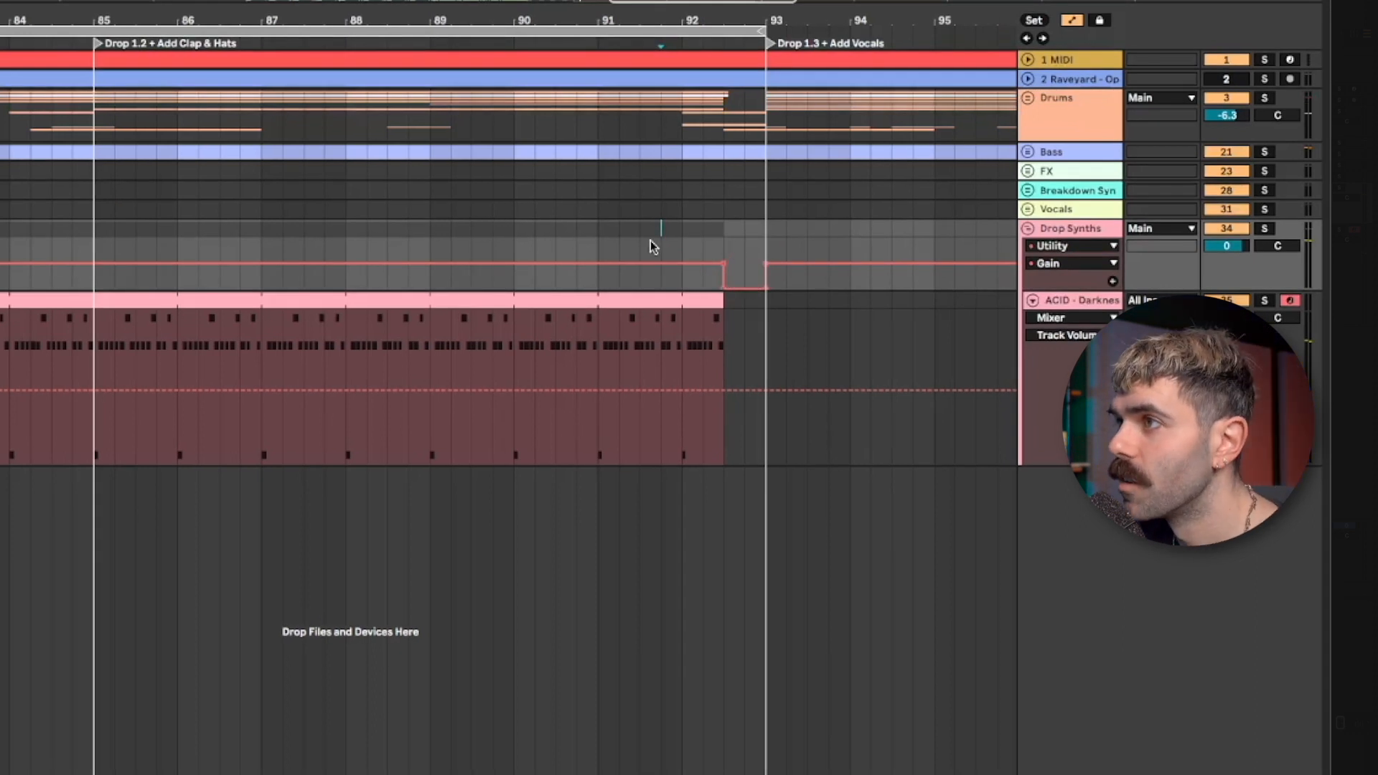
{"action": "key", "text": "space"}
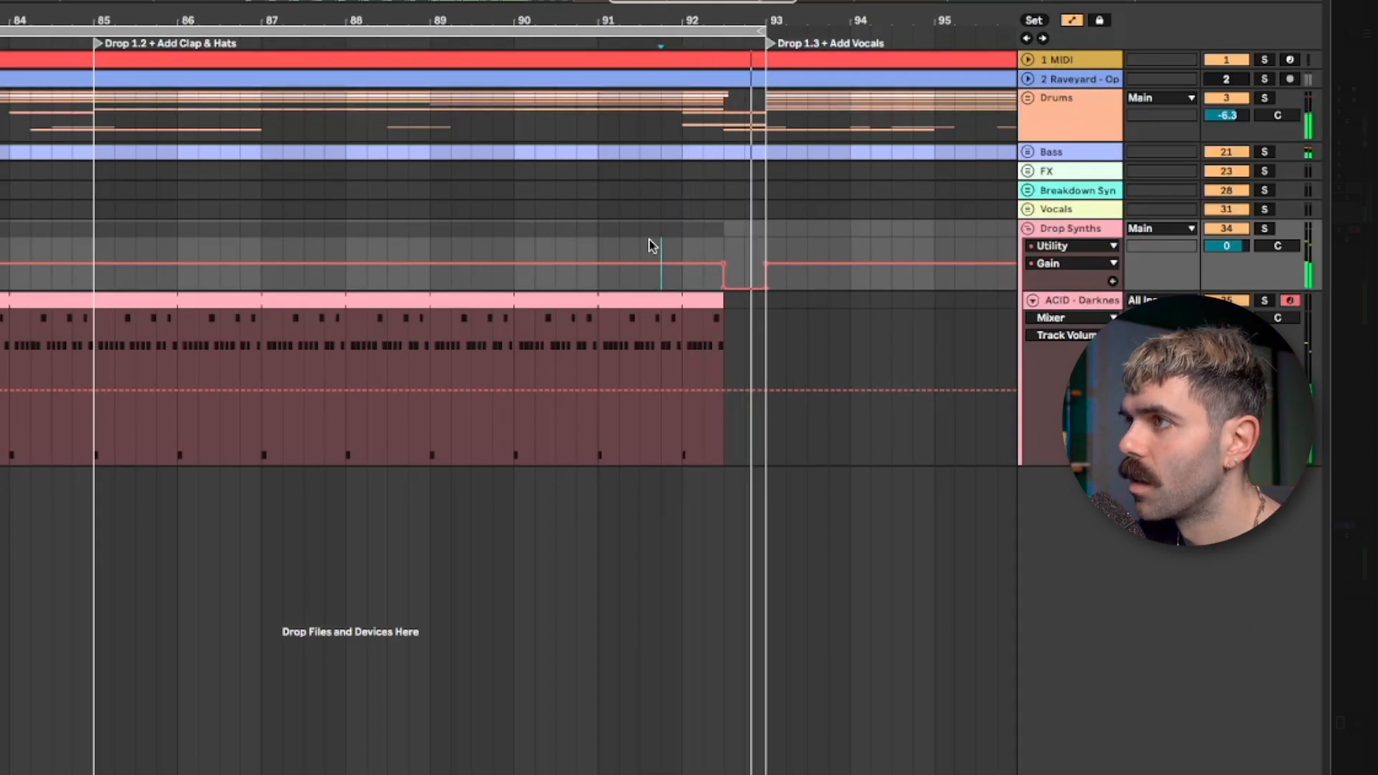
{"action": "left_click_drag", "start_coordinate": [632, 20], "coordinate": [847, 8]}
{"action": "key", "text": "space"}
- Automate the acid track's Echo Dry/Wet to curve up from 16% at bar 81 to a peak just before bar 85, then fall back
{"action": "left_click", "coordinate": [1090, 300]}
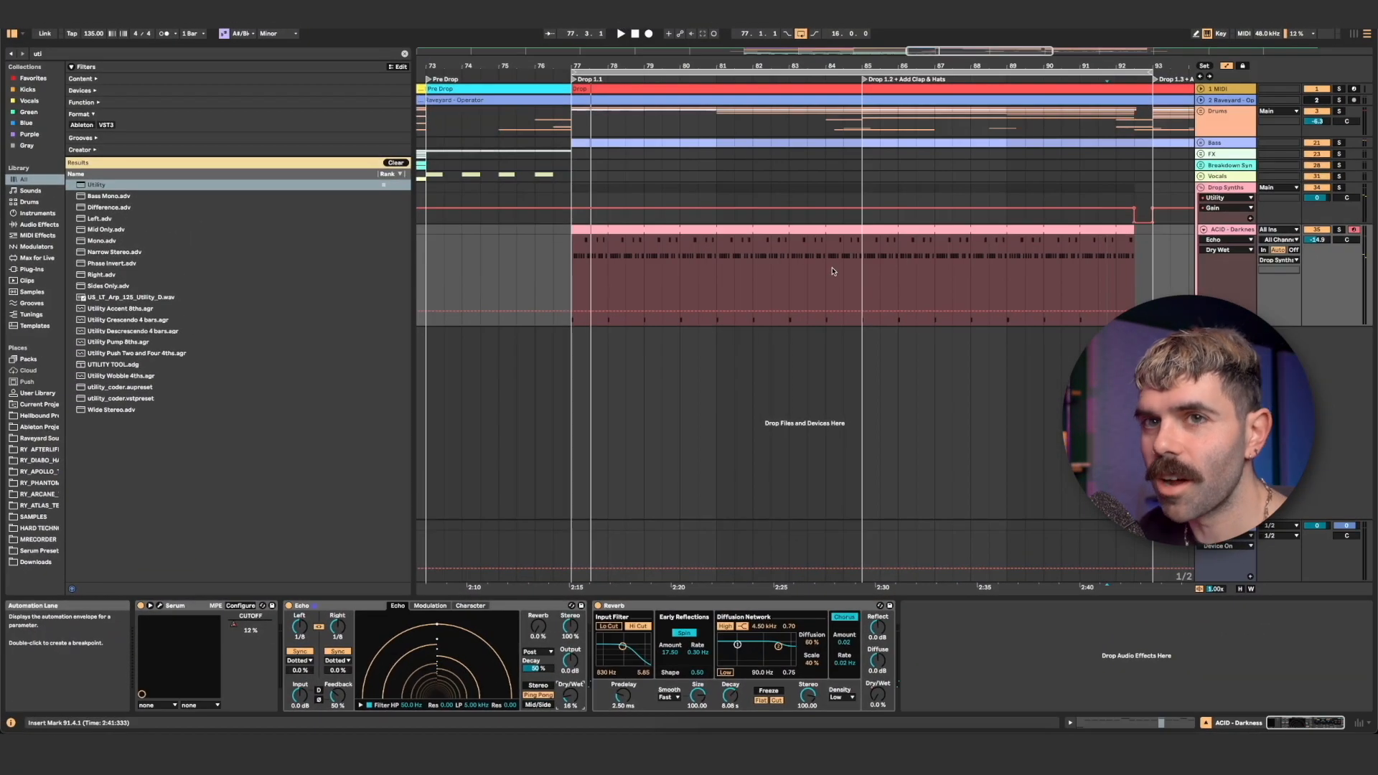
{"action": "left_click_drag", "start_coordinate": [832, 271], "coordinate": [854, 263]}
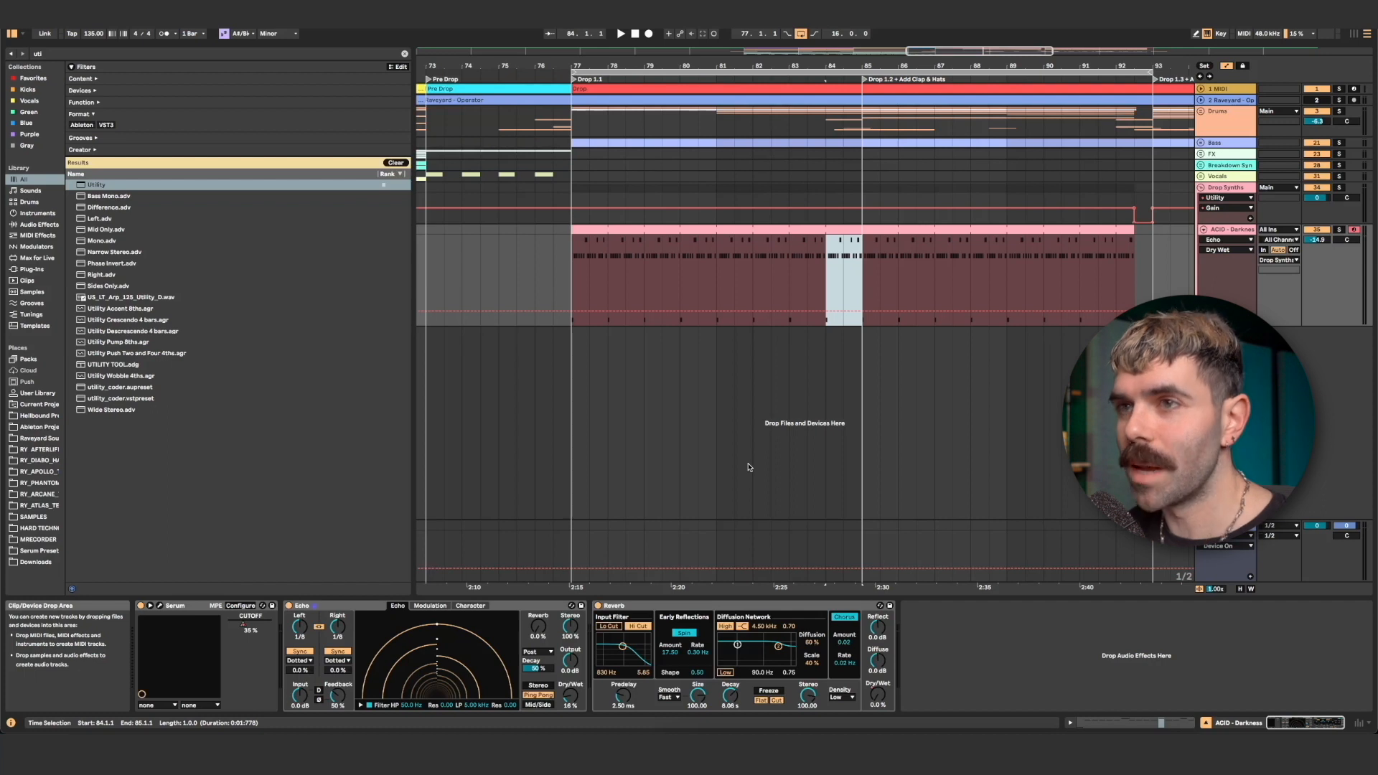
{"action": "left_click", "coordinate": [570, 695]}
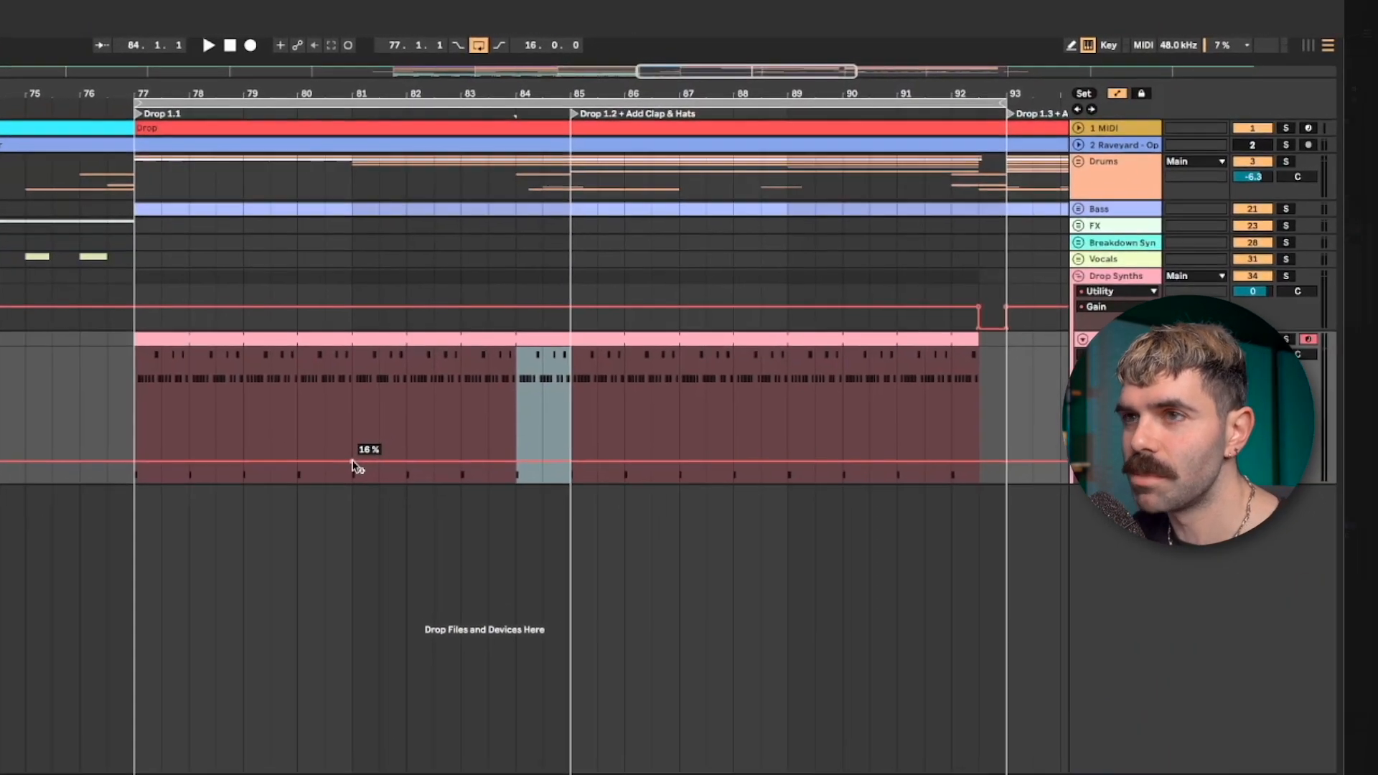
{"action": "left_click", "coordinate": [435, 428]}
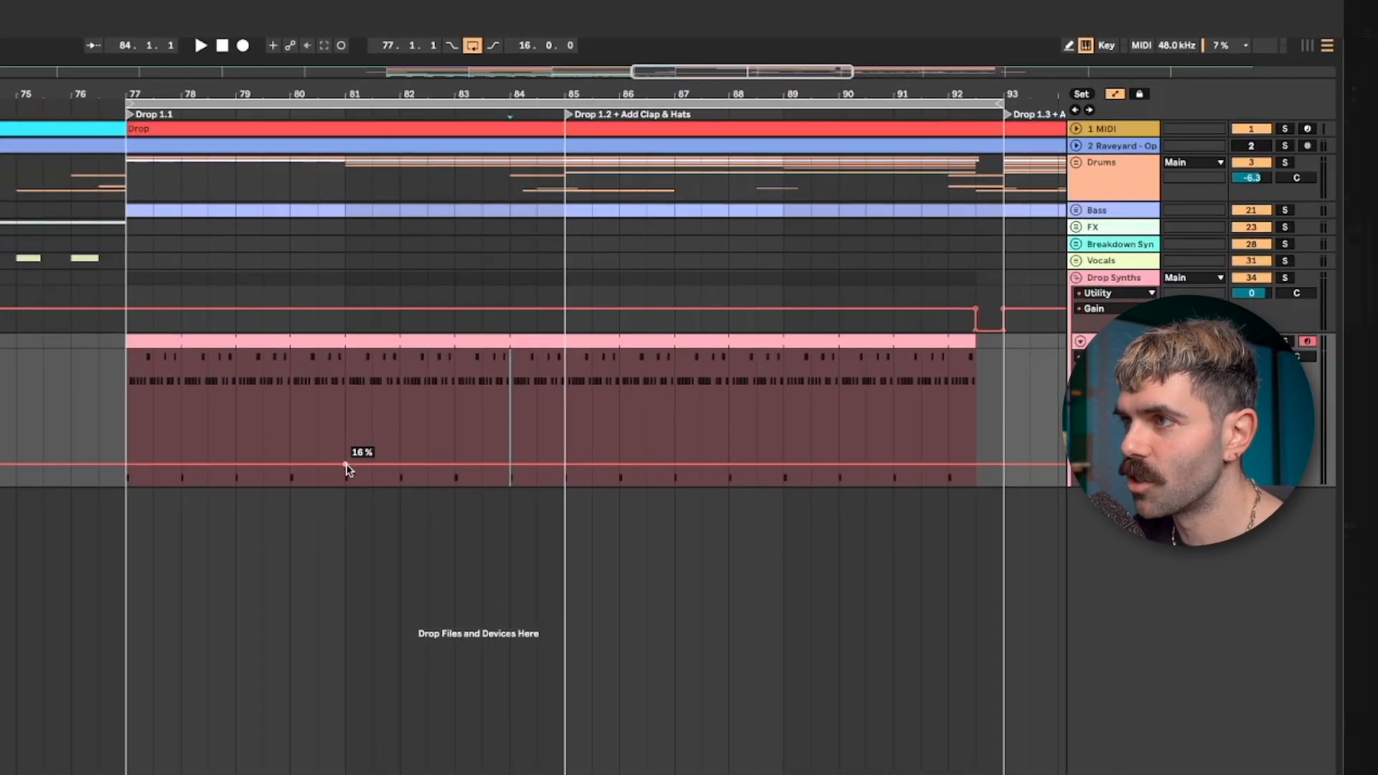
{"action": "left_click", "coordinate": [549, 464]}
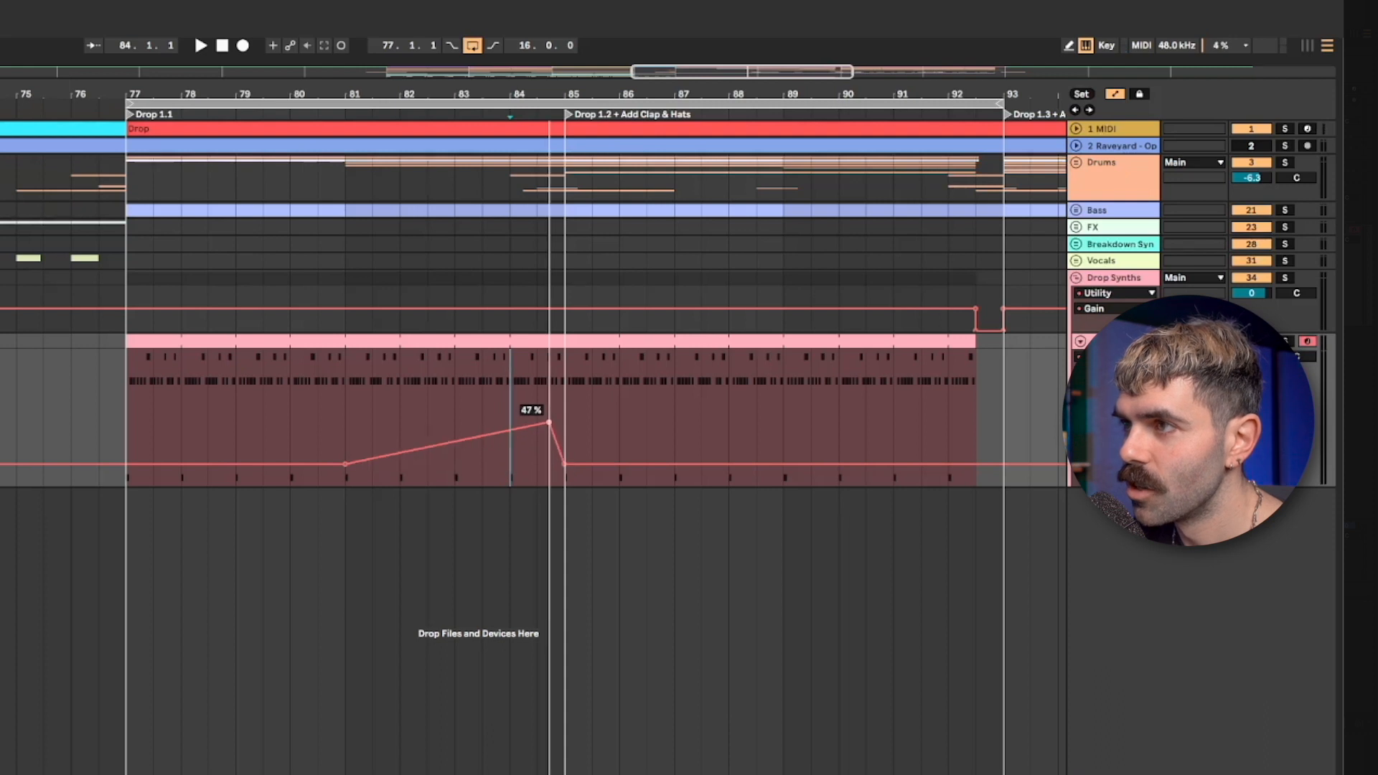
{"action": "left_click_drag", "start_coordinate": [549, 422], "coordinate": [541, 425]}
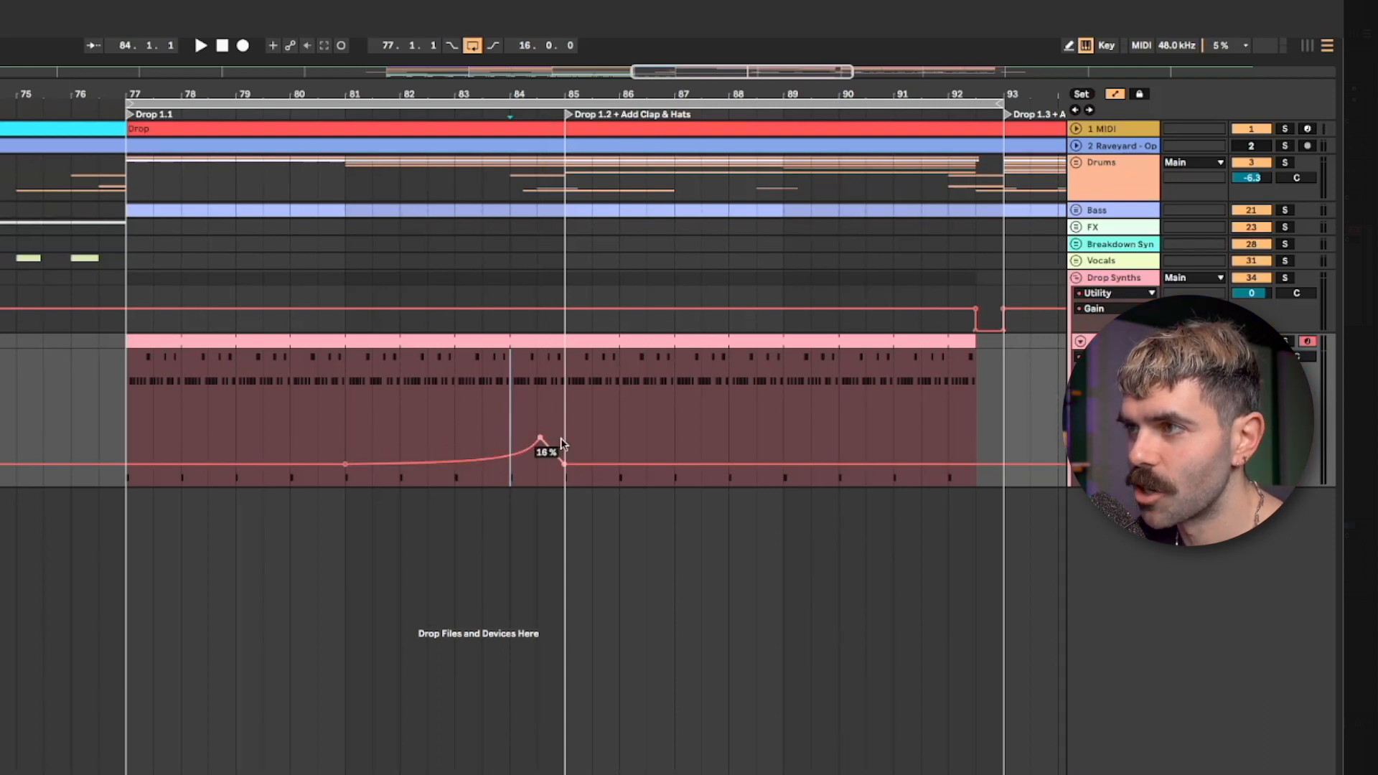
- Duplicate the Drop 1.1 Echo Dry/Wet automation onto Drop 1.2 and raise the copied peak before bar 93
{"action": "left_click_drag", "start_coordinate": [578, 419], "coordinate": [128, 422]}
{"action": "key", "text": "ctrl+d"}
{"action": "left_click", "coordinate": [783, 422]}
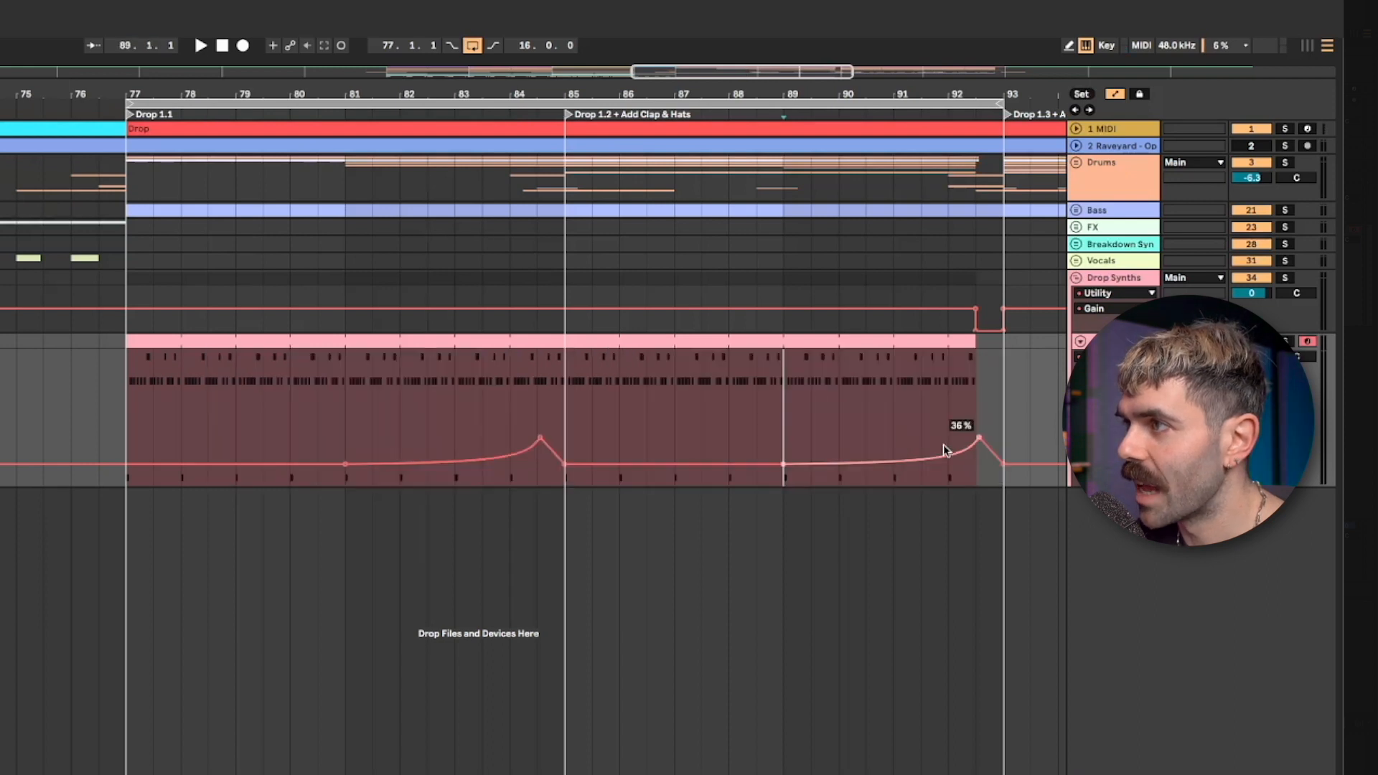
{"action": "left_click_drag", "start_coordinate": [976, 438], "coordinate": [979, 402]}
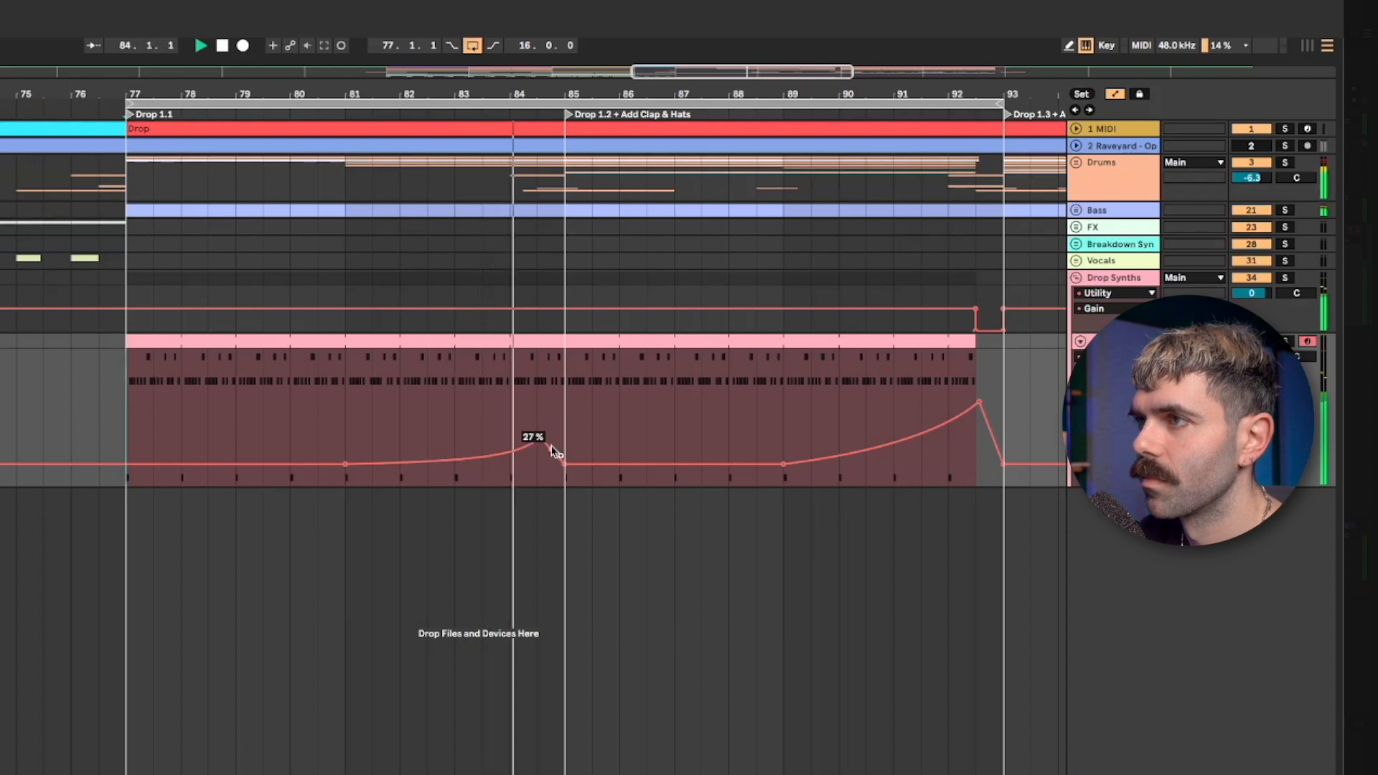
- Set the Echo Dry/Wet peak before bar 85 to 34% and turn off looping to hear playback continue into Drop 1.3
{"action": "left_click_drag", "start_coordinate": [542, 450], "coordinate": [544, 441]}
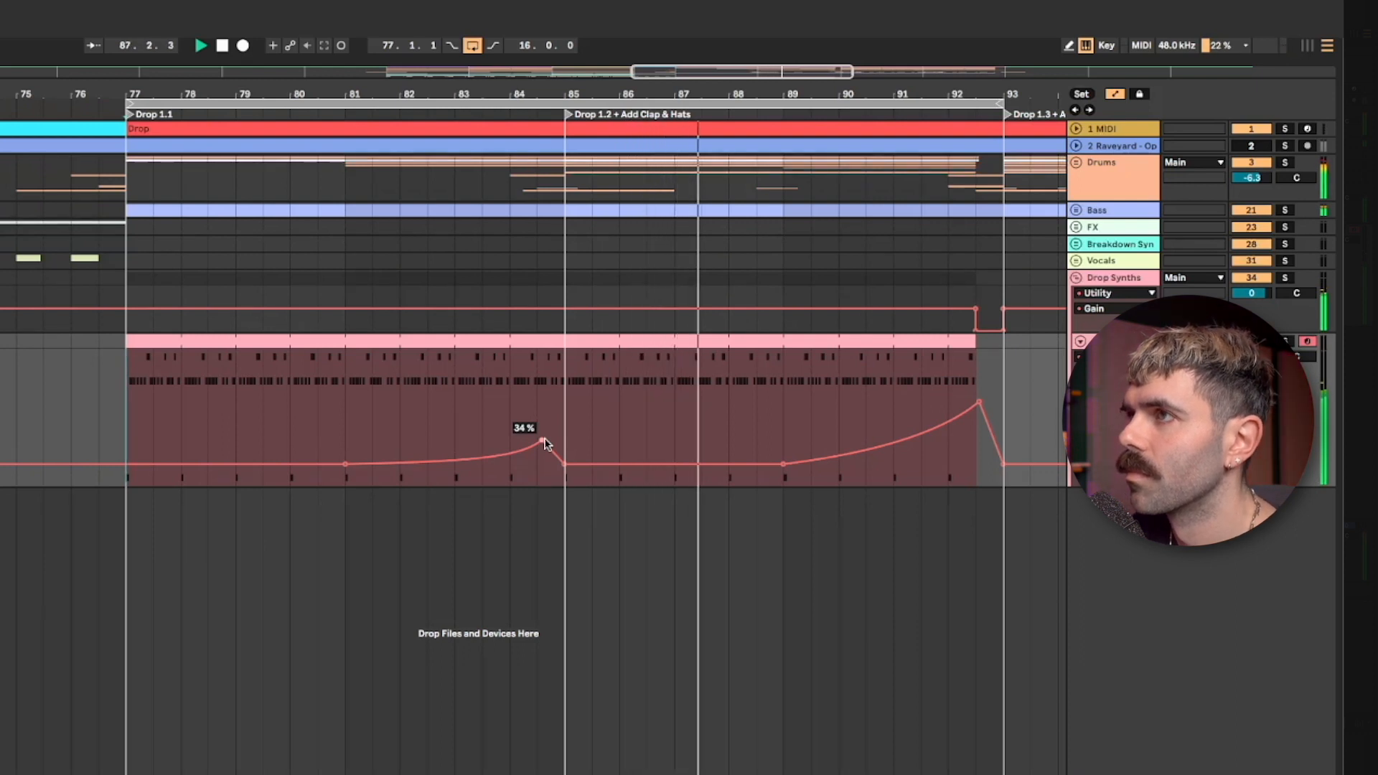
{"action": "left_click", "coordinate": [473, 46]}
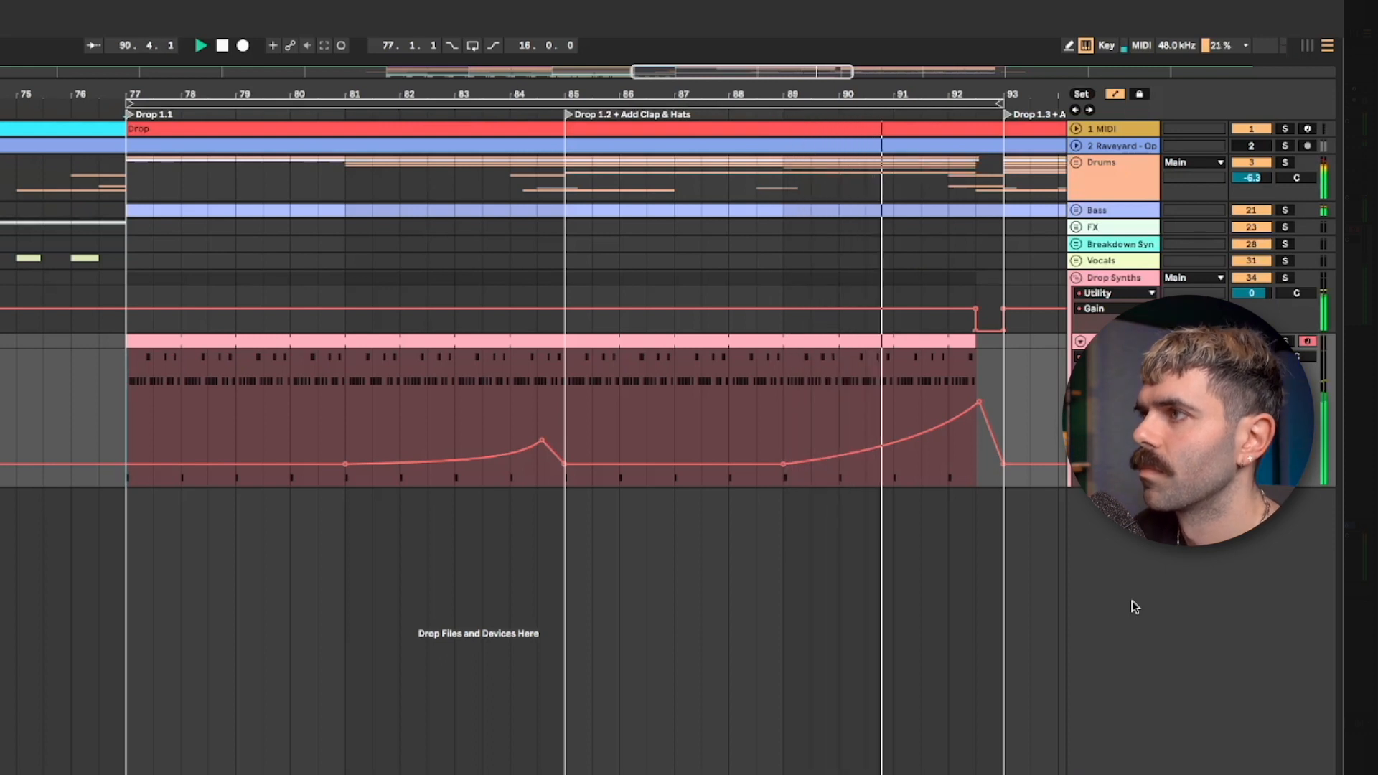
{"action": "mouse_move", "coordinate": [991, 465]}
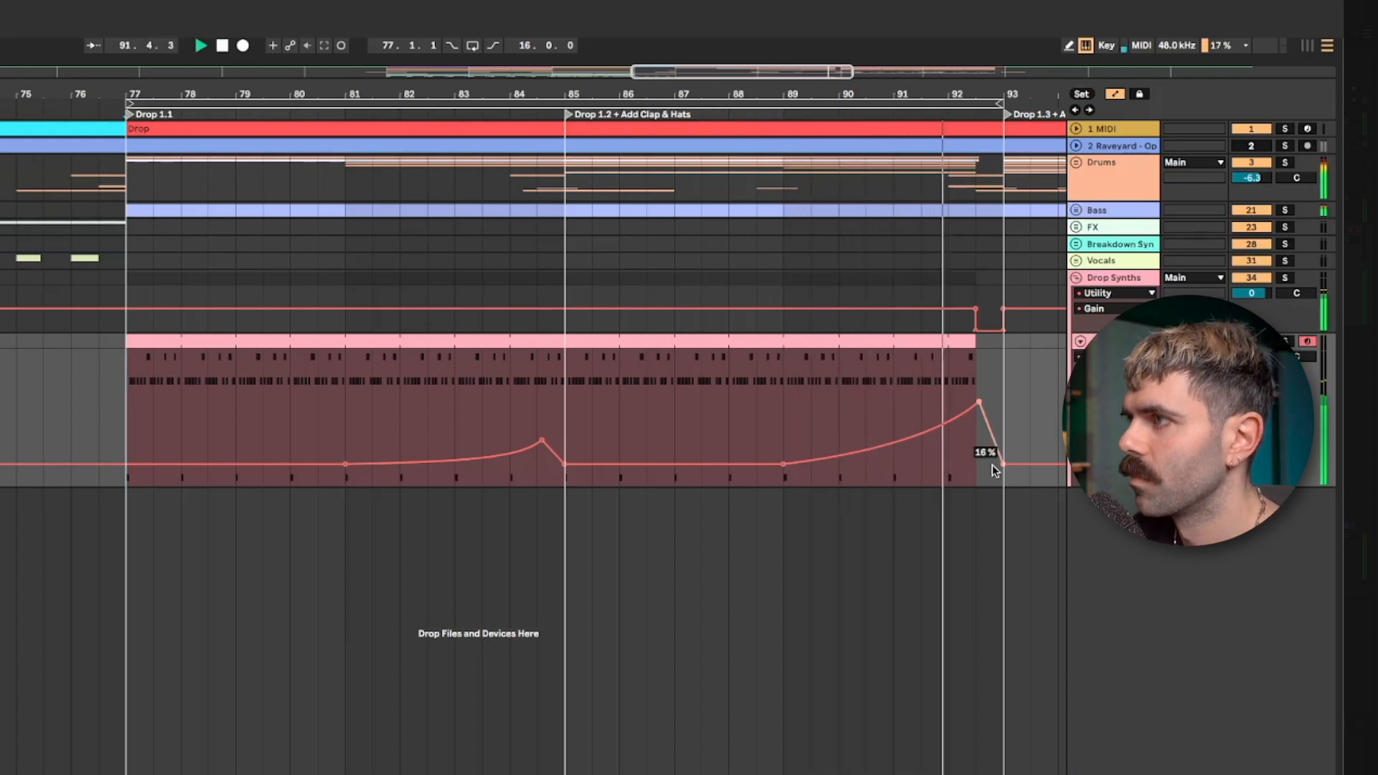
{"action": "mouse_move", "coordinate": [988, 420]}
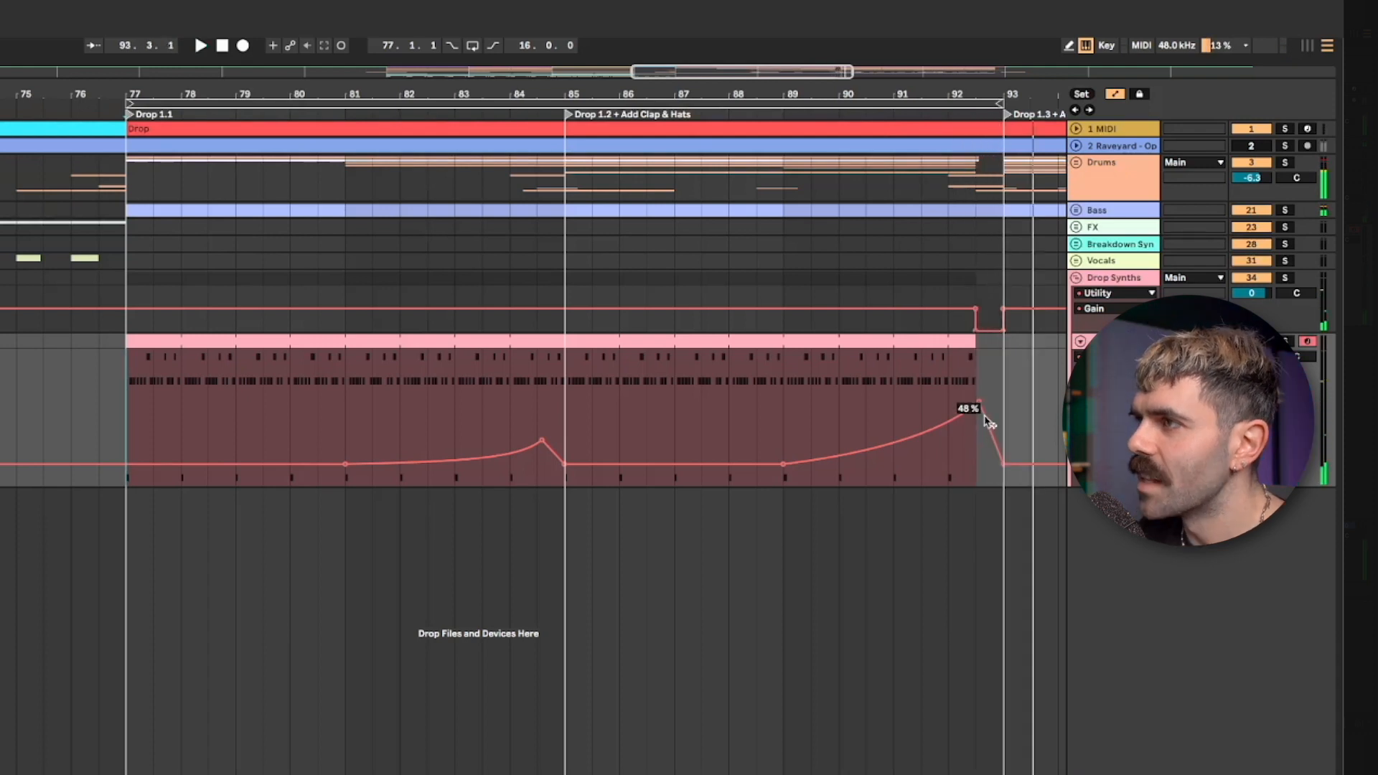